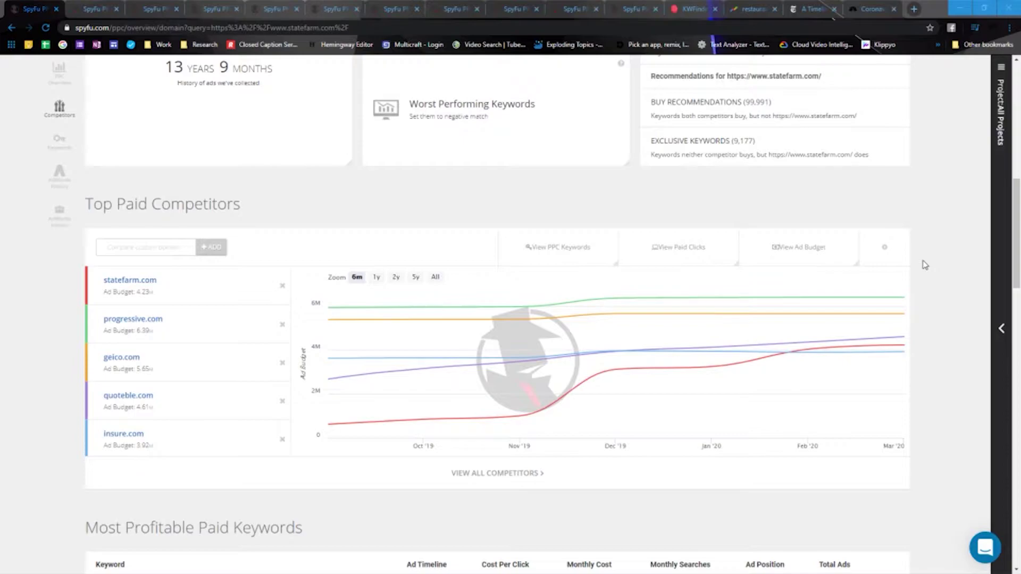
# Examine the six-month ad budgets of statefarm.com and its rivals in the Top Paid Competitors section.
pyautogui.scroll(1, 925, 265)
pyautogui.scroll(-1, 925, 265)
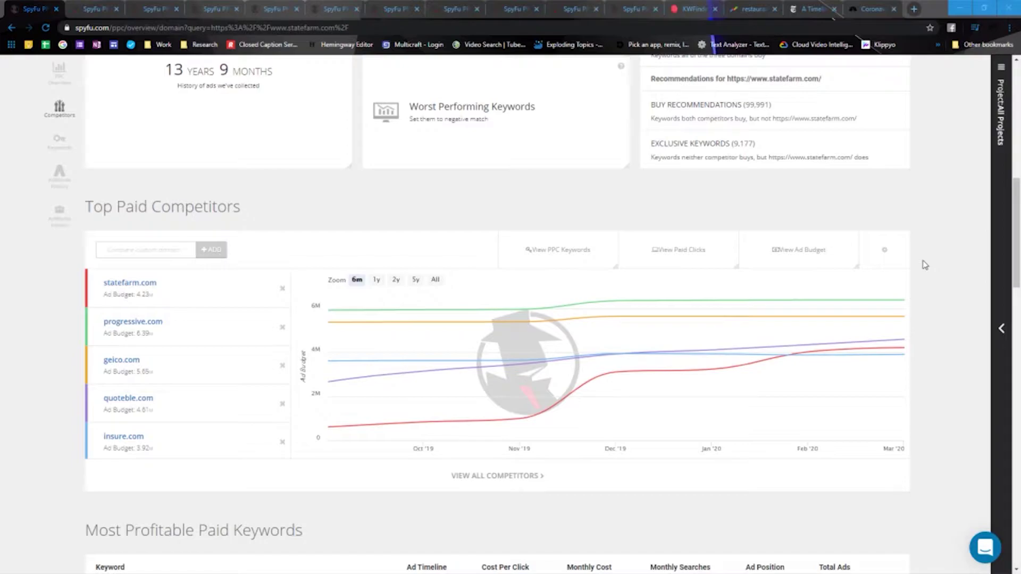
pyautogui.scroll(-1, 926, 265)
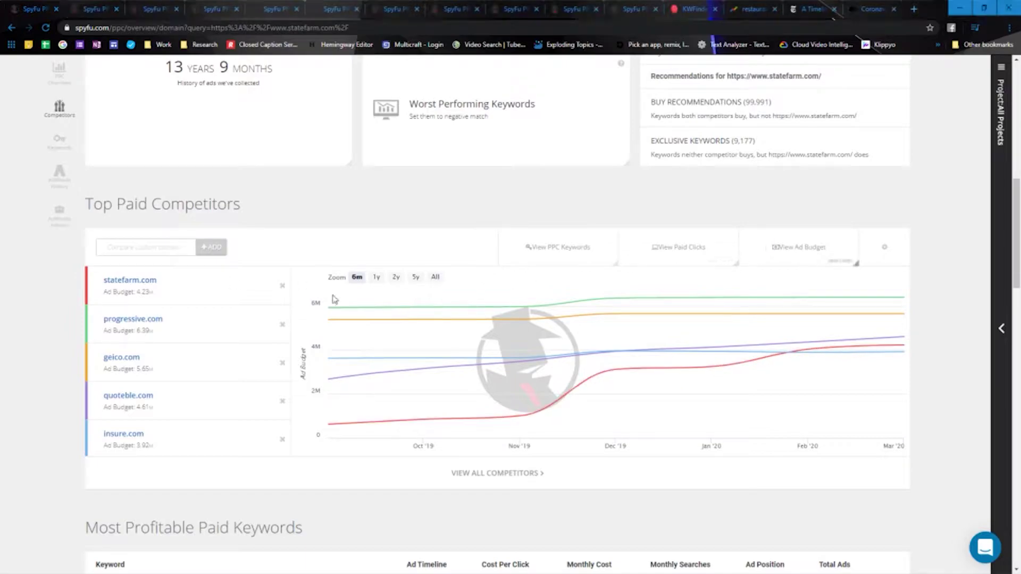
pyautogui.moveTo(134, 292); pyautogui.dragTo(155, 293)
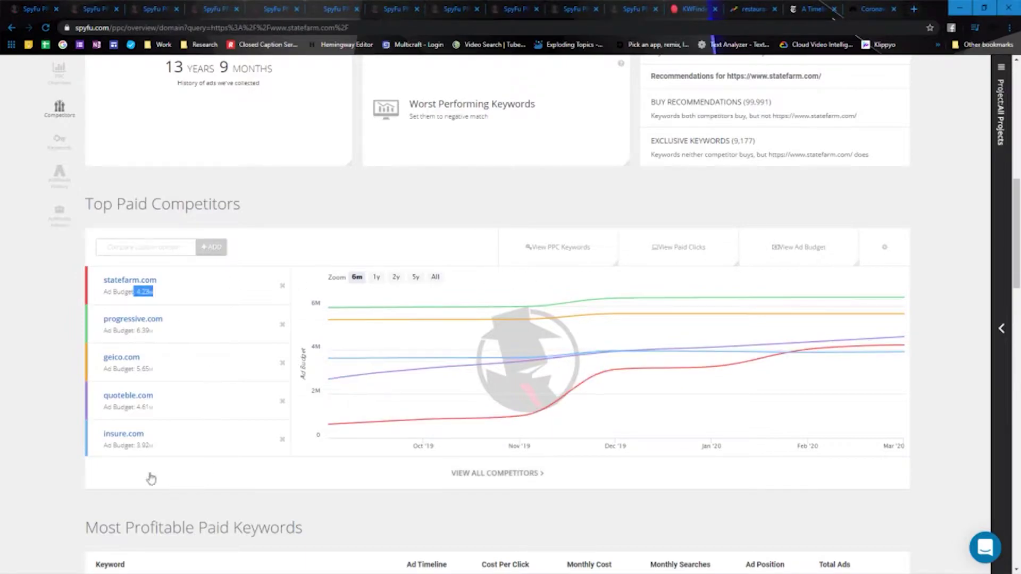
pyautogui.click(51, 426)
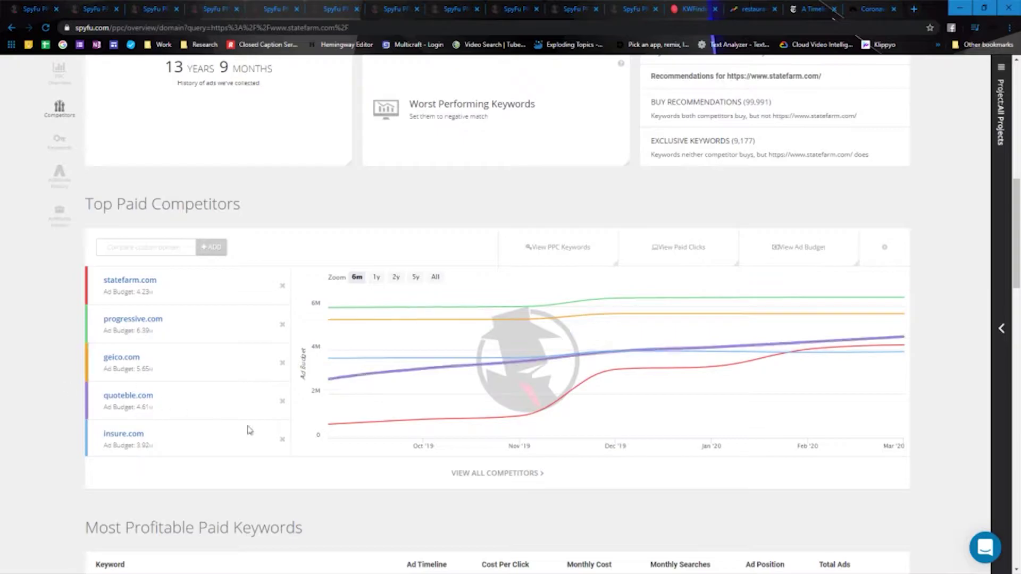
# Chart statefarm.com's estimated monthly PPC budget and paid keywords over one year in the Monthly PPC Overview.
pyautogui.scroll(10, 589, 425)
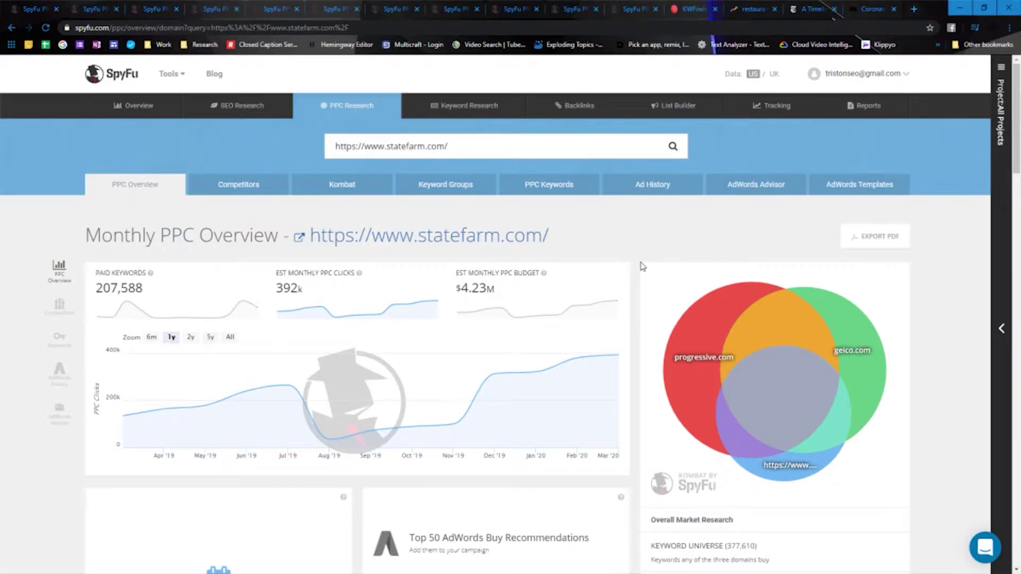
pyautogui.scroll(-1, 642, 266)
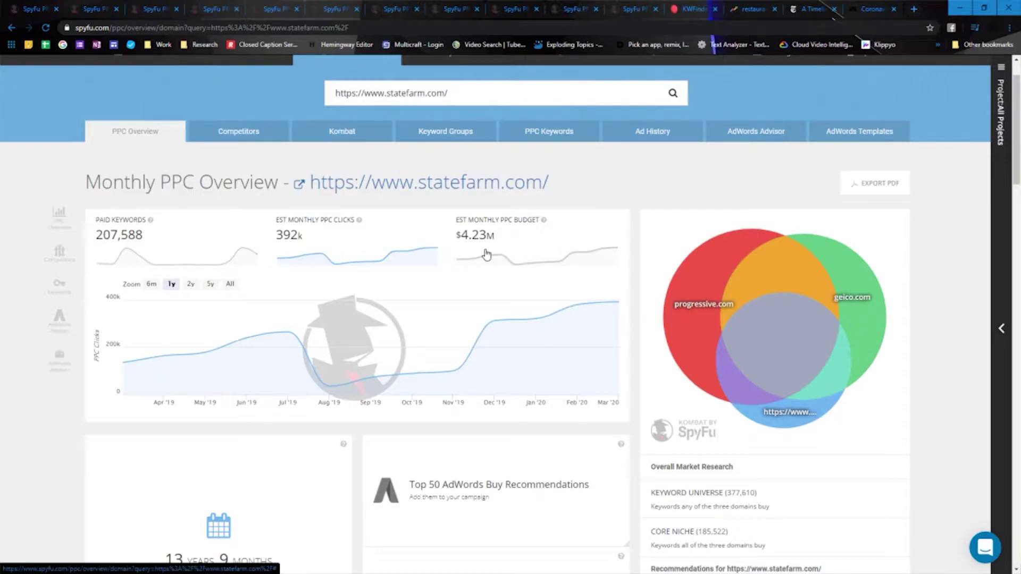
pyautogui.click(544, 254)
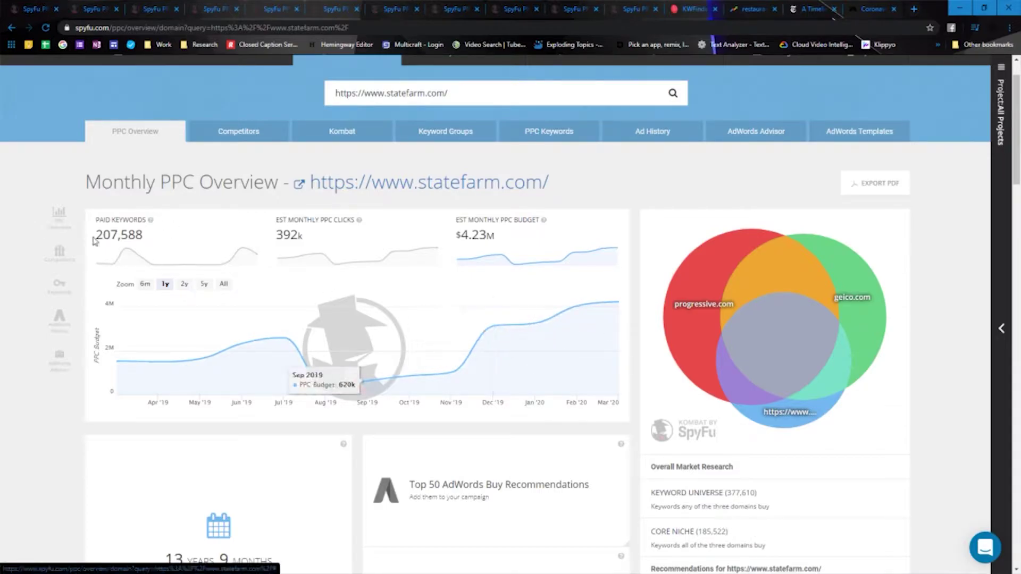
pyautogui.click(132, 248)
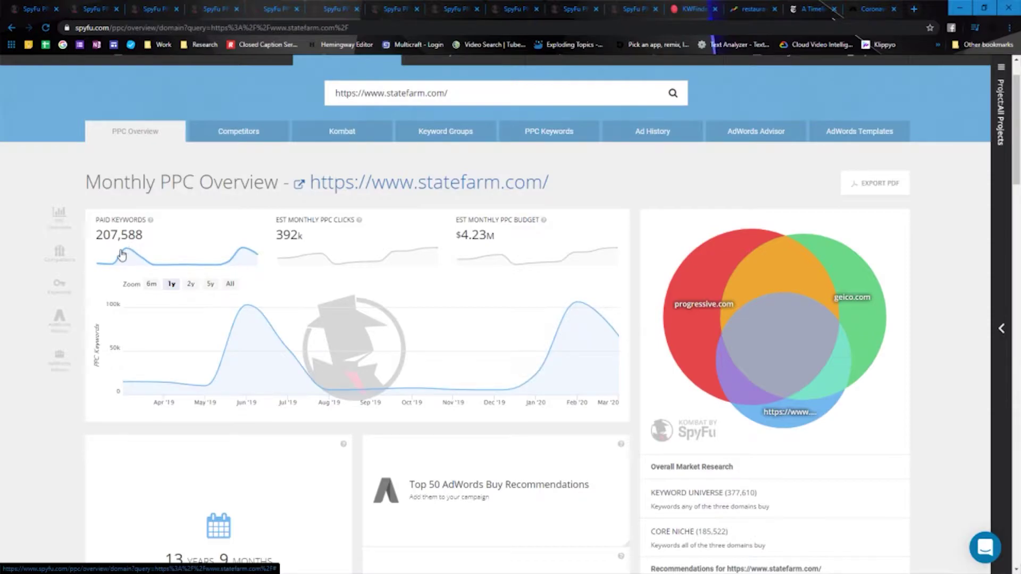
# Compare the ad budgets of statefarm.com's top paid competitors in the competitor chart.
pyautogui.scroll(-8, 79, 373)
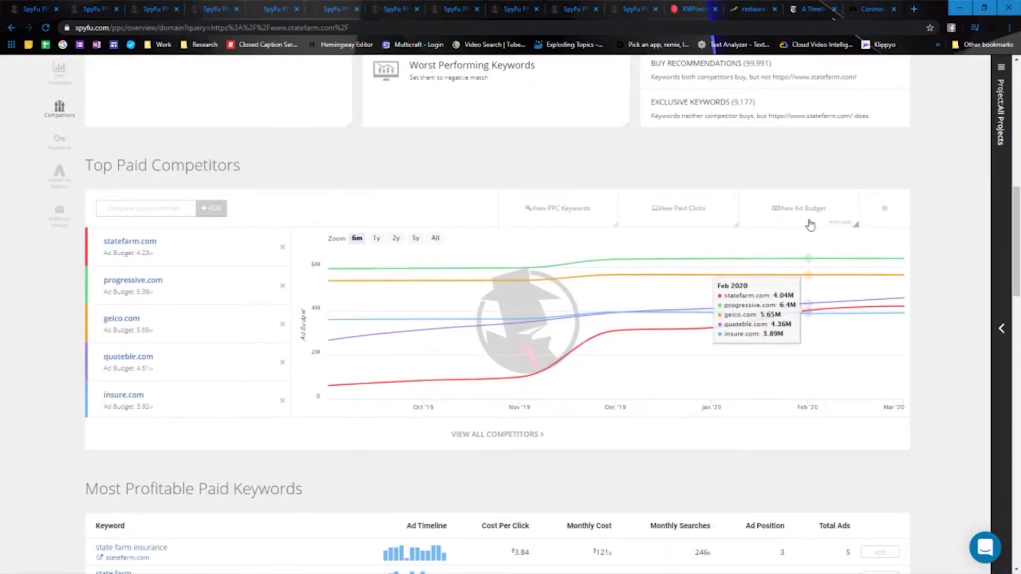
pyautogui.moveTo(134, 165); pyautogui.dragTo(301, 174)
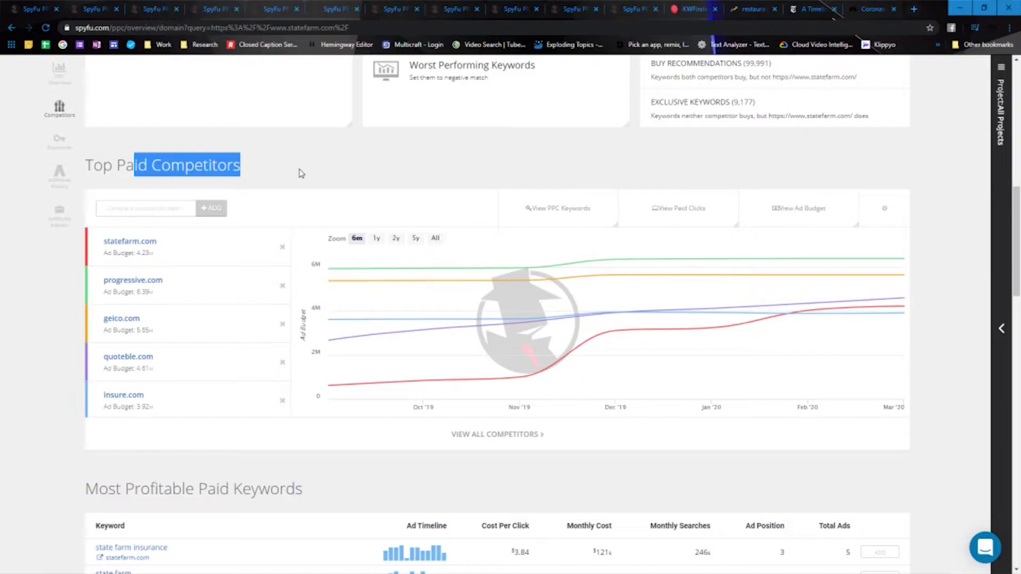
pyautogui.click(811, 224)
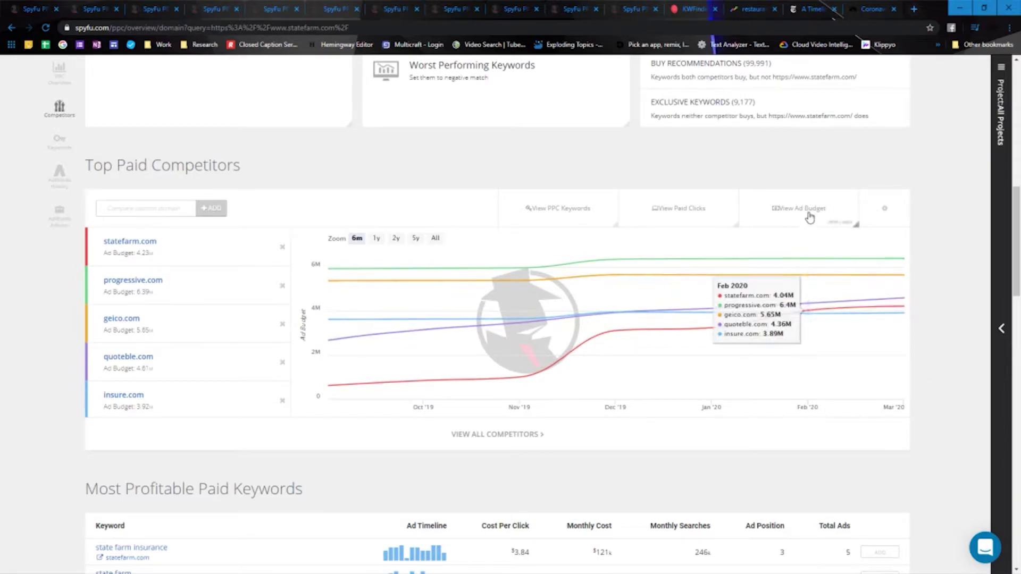
# Display the ad budget comparison of the top paid competitors for amazon.com and booking.com.
pyautogui.click(141, 11)
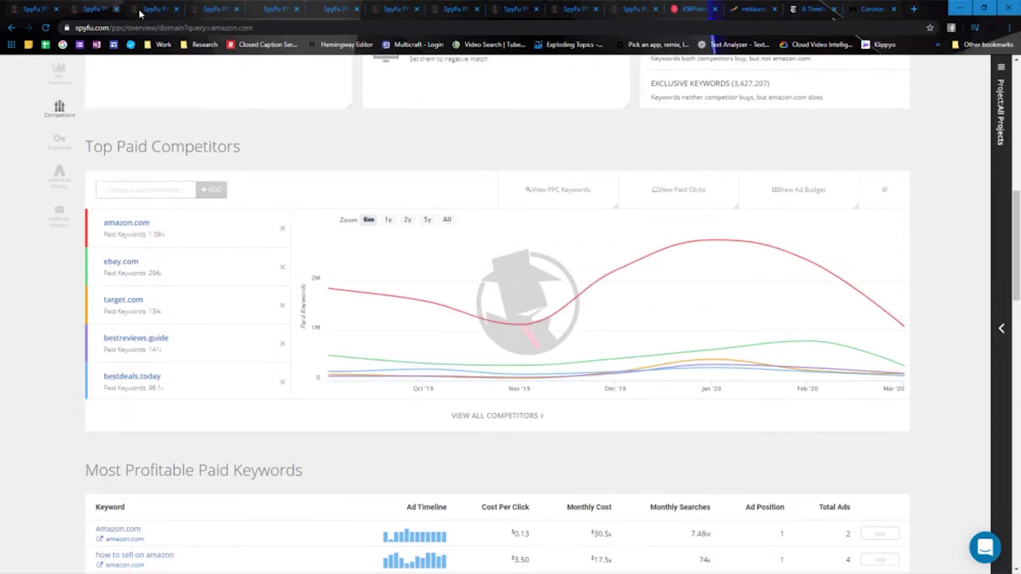
pyautogui.click(805, 194)
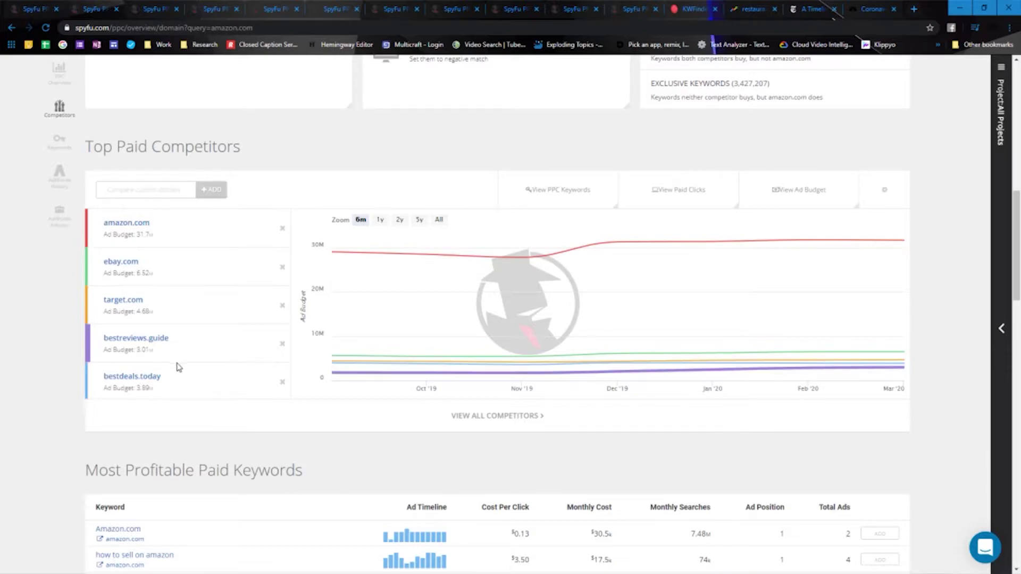
pyautogui.moveTo(853, 256)
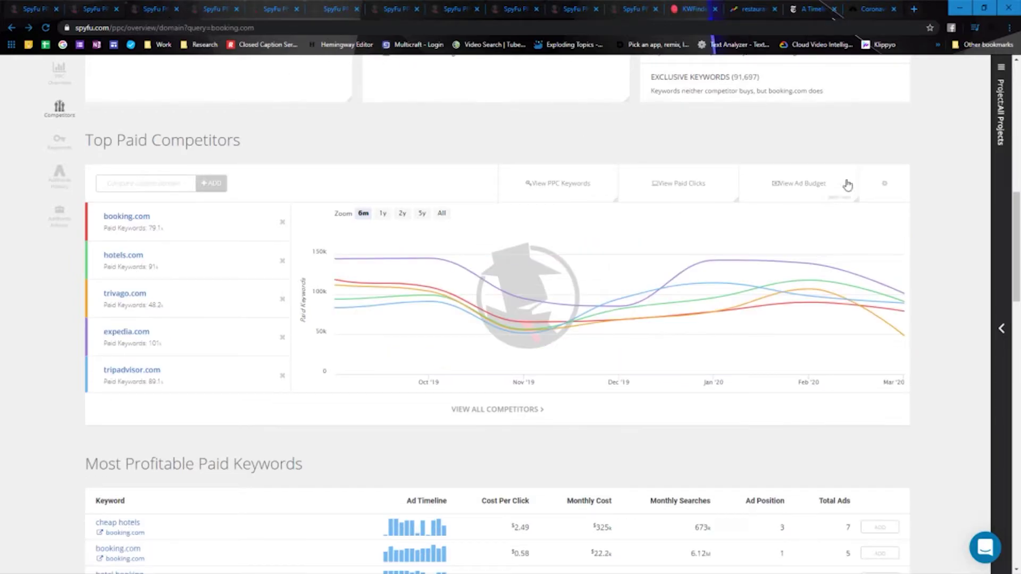
pyautogui.click(825, 187)
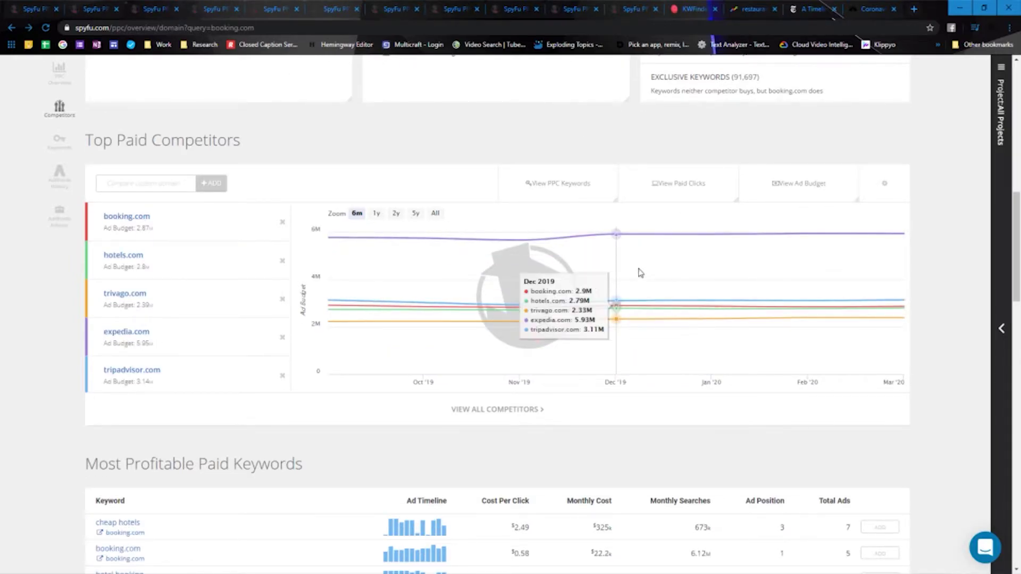
# Return to the statefarm.com report and chart its competitors' paid clicks and PPC keywords.
pyautogui.click(87, 9)
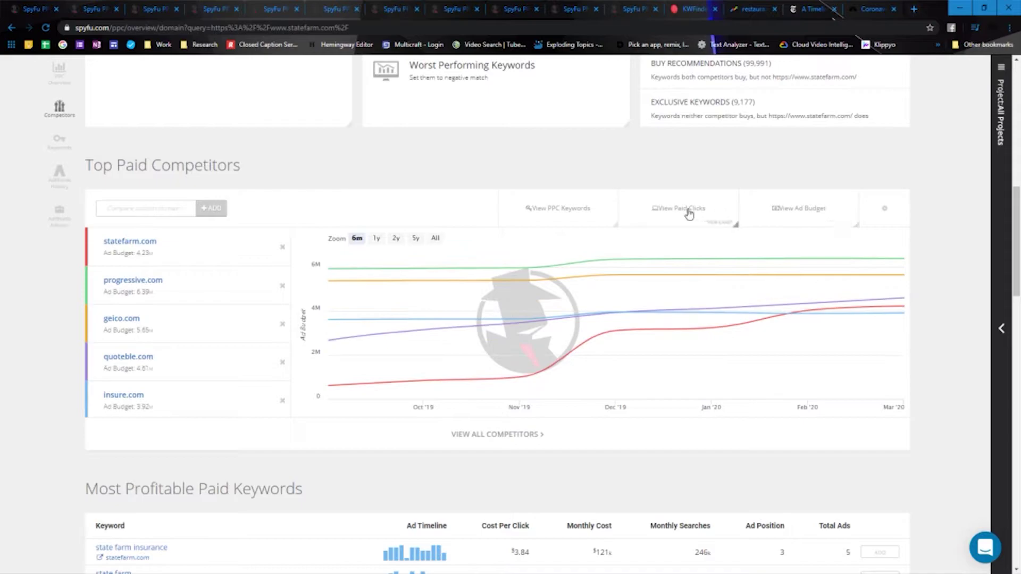
pyautogui.moveTo(689, 209); pyautogui.dragTo(693, 209)
pyautogui.click(563, 211)
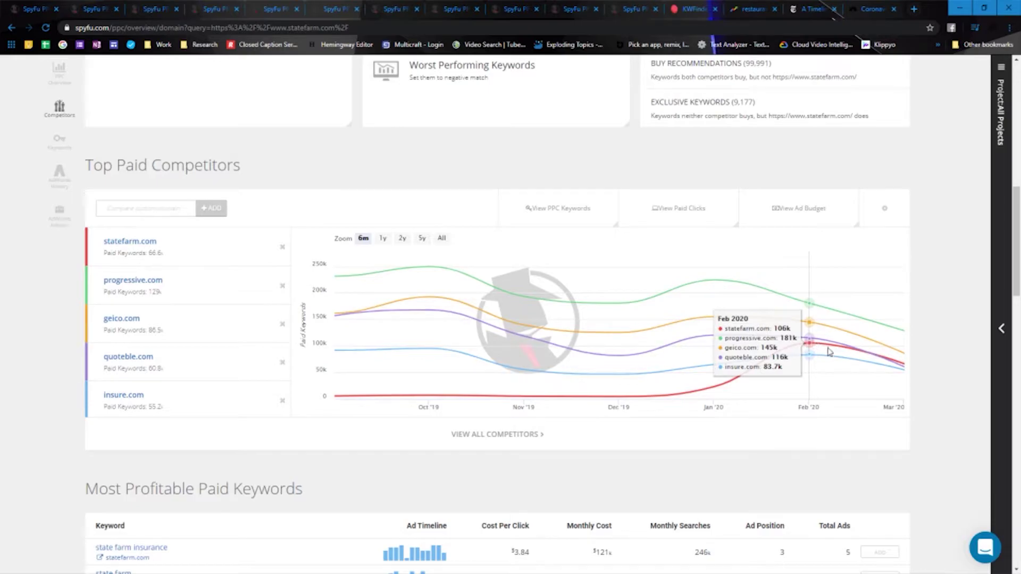
# Switch the Top Paid Competitors charts for amazon.com and booking.com to PPC keywords.
pyautogui.click(104, 11)
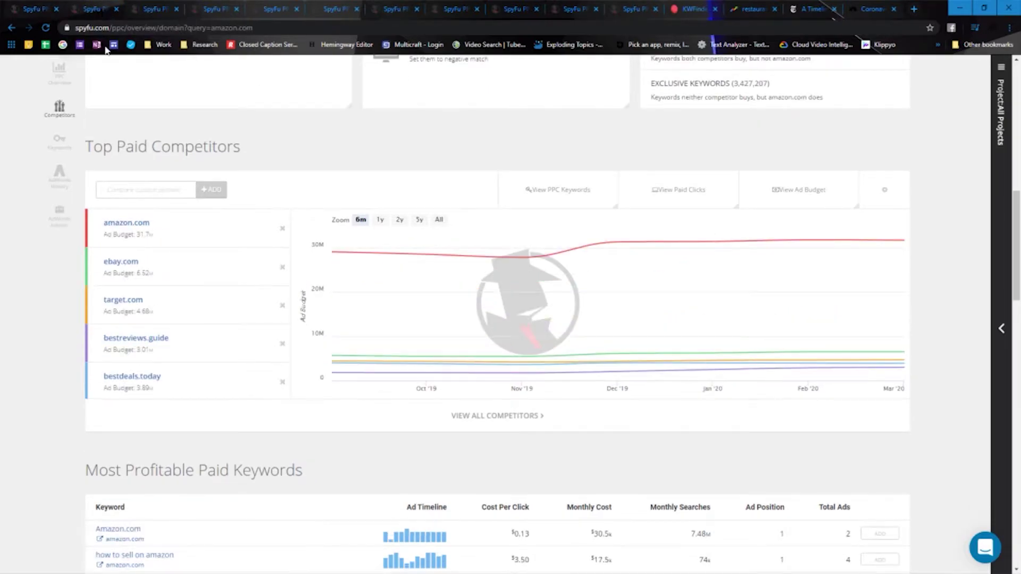
pyautogui.click(567, 190)
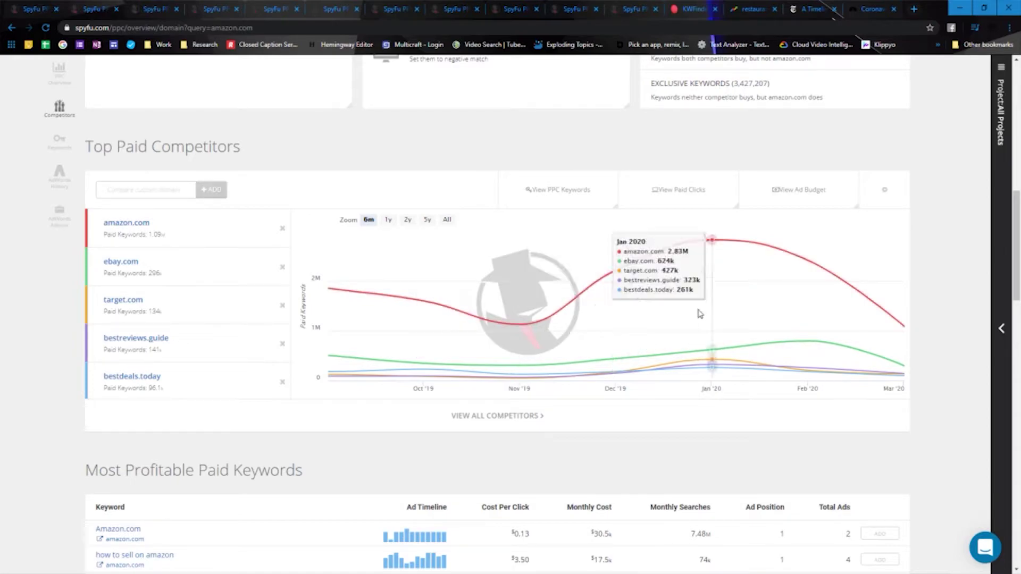
pyautogui.click(171, 10)
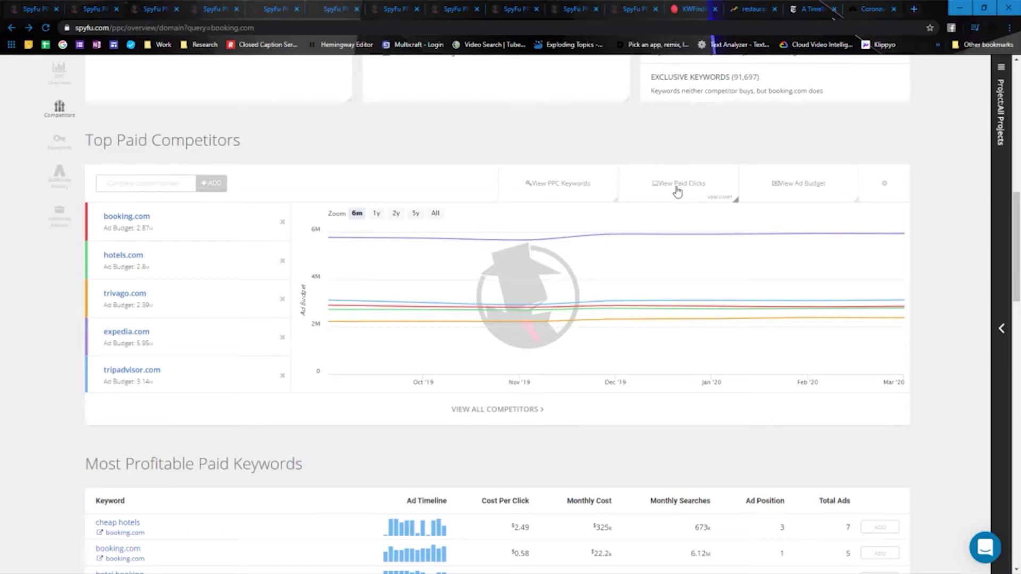
pyautogui.click(564, 185)
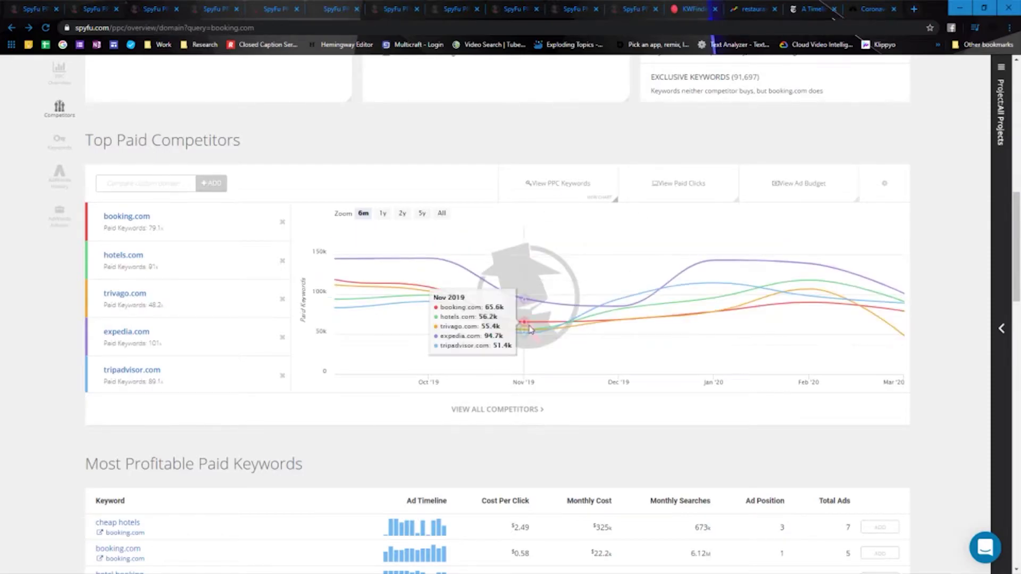
# Review the ad budget, paid clicks and PPC keywords of phoenix.edu's top paid competitors.
pyautogui.click(216, 10)
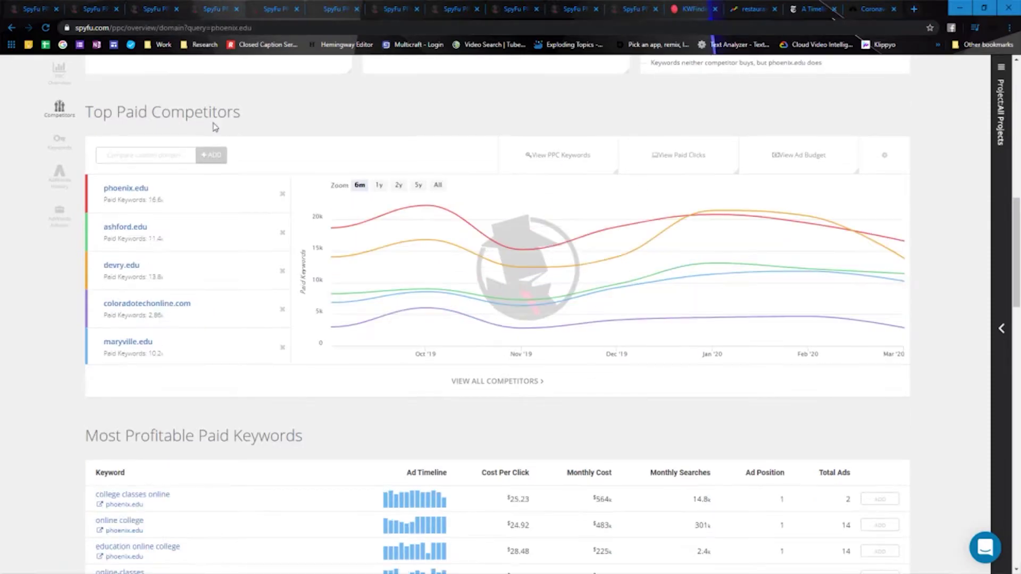
pyautogui.click(799, 154)
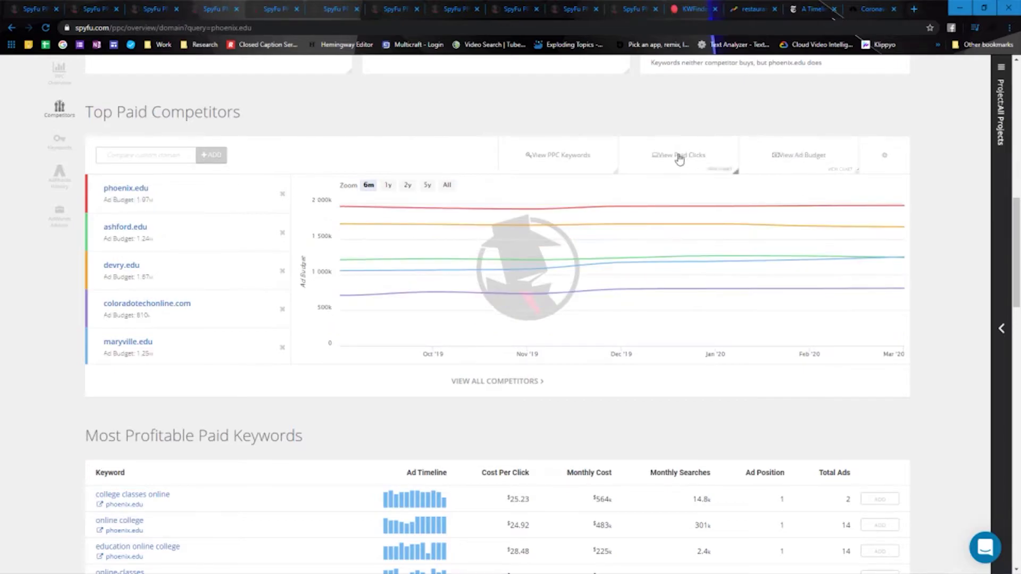
pyautogui.click(673, 159)
pyautogui.click(554, 157)
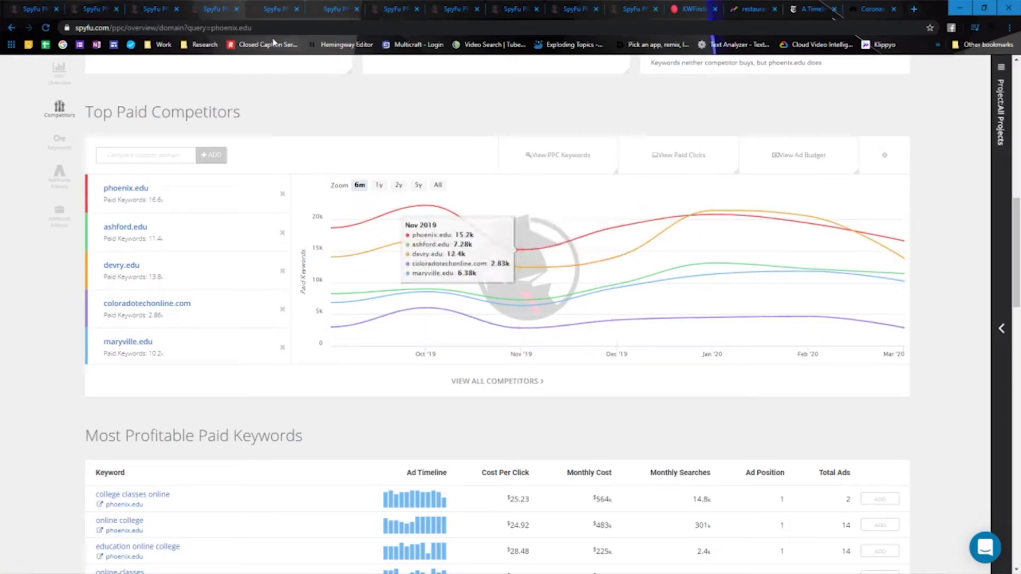
# Review the ad budget, paid clicks and PPC keywords of lowes.com's top paid competitors.
pyautogui.click(279, 12)
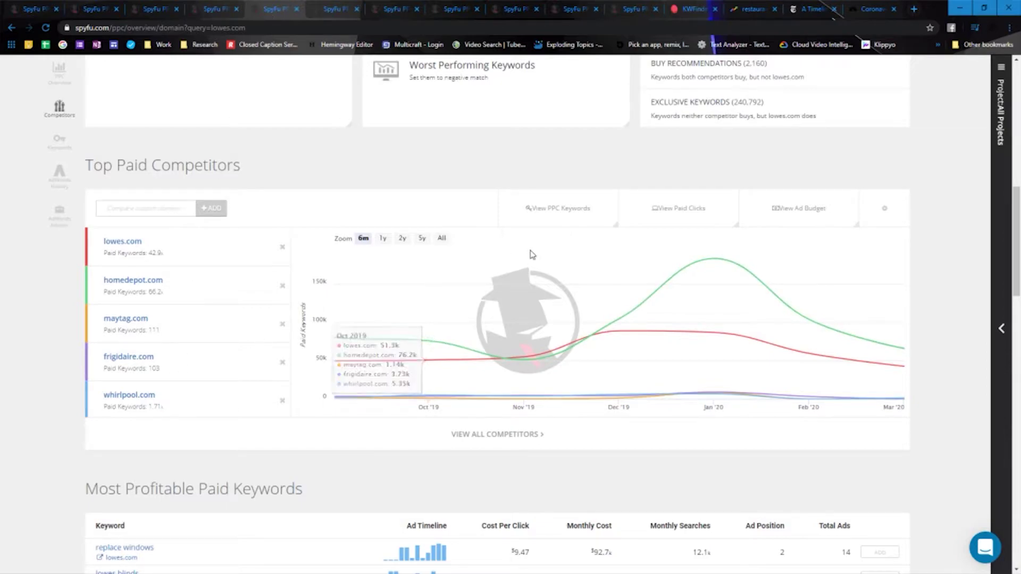
pyautogui.click(678, 215)
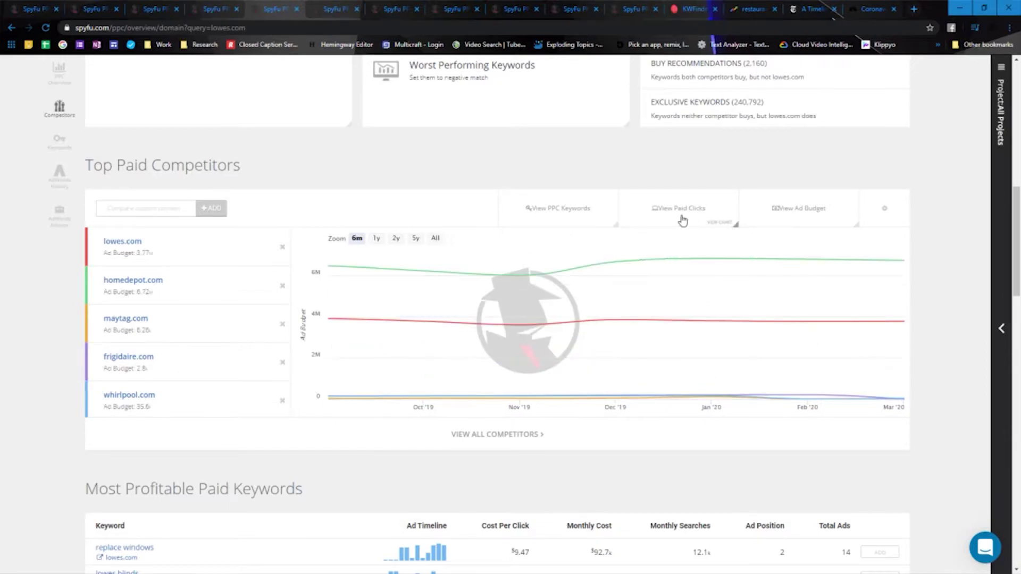
pyautogui.click(541, 211)
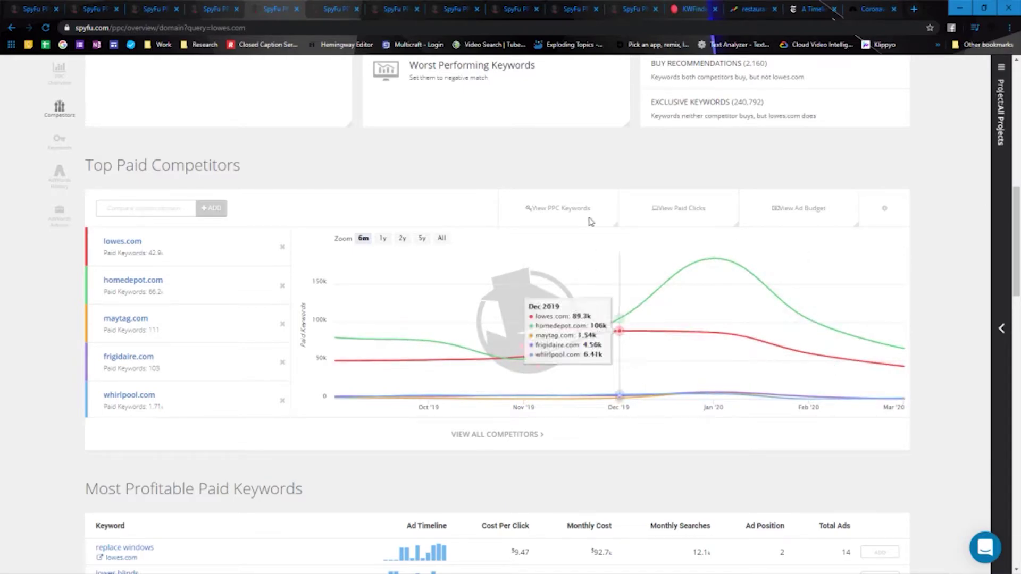
# Review the ad budget, paid clicks and PPC keywords of bestbuy.com's top paid competitors.
pyautogui.click(330, 12)
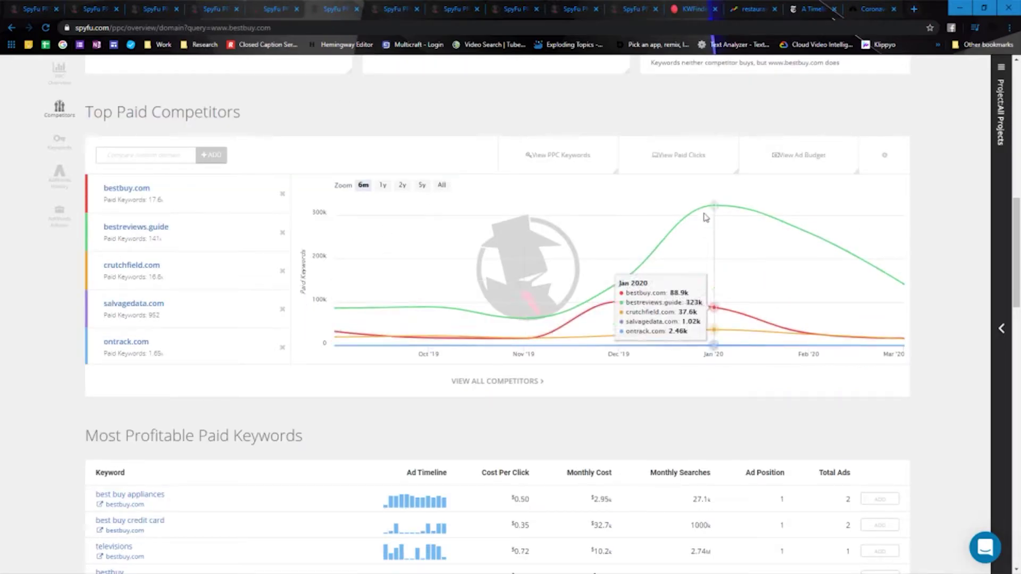
pyautogui.click(800, 155)
pyautogui.click(676, 164)
pyautogui.click(554, 157)
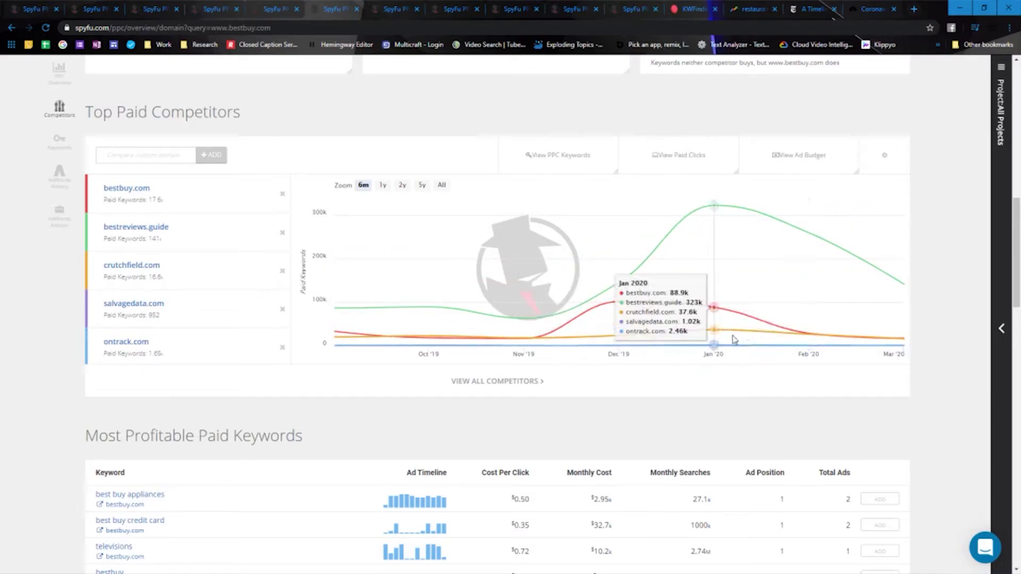
# Examine the Top Paid Competitors charts in the cars.com, att.com, vistaprint.com, 1800flowers.com and walmart.com reports.
pyautogui.click(387, 12)
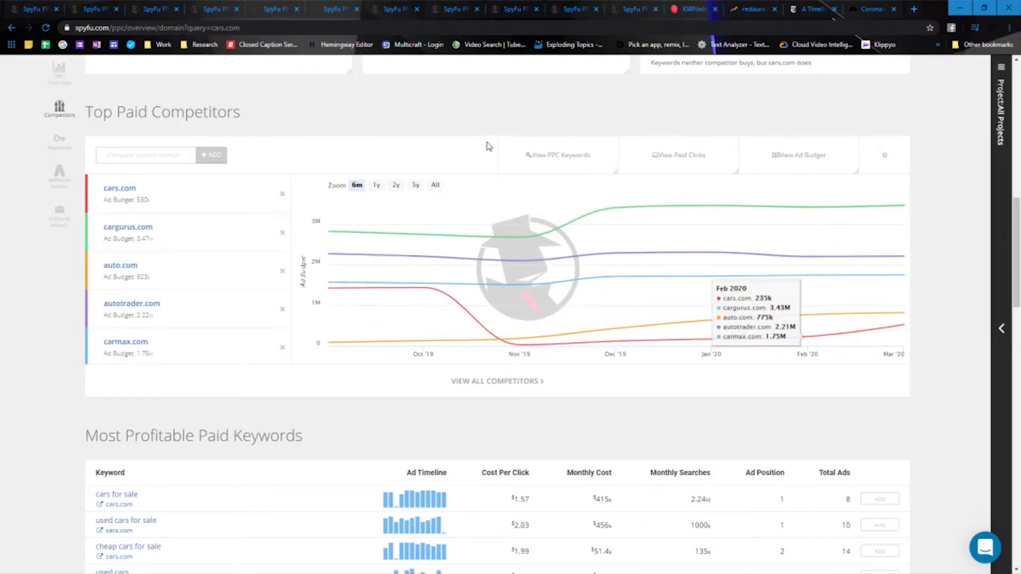
pyautogui.click(455, 9)
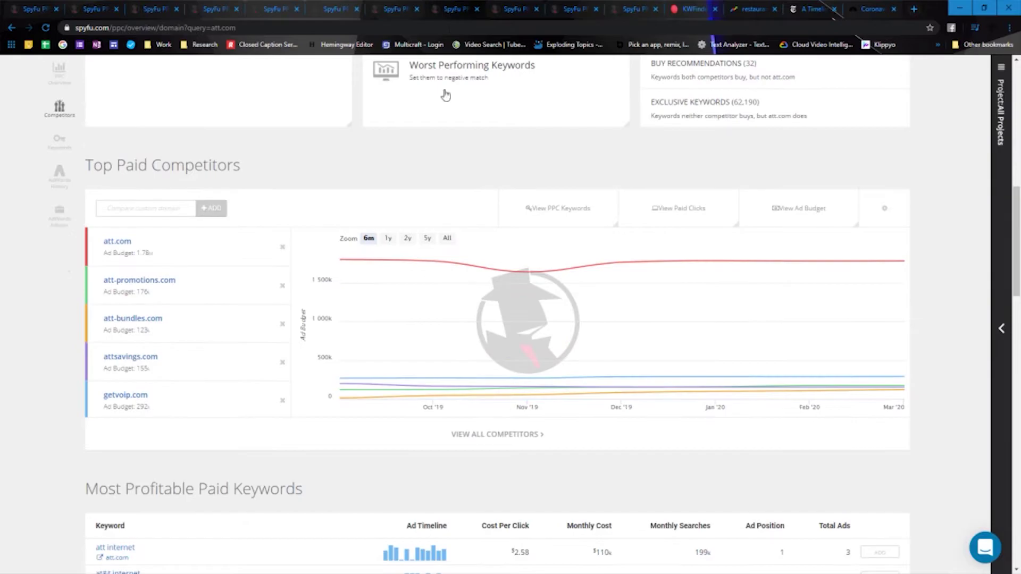
pyautogui.click(476, 10)
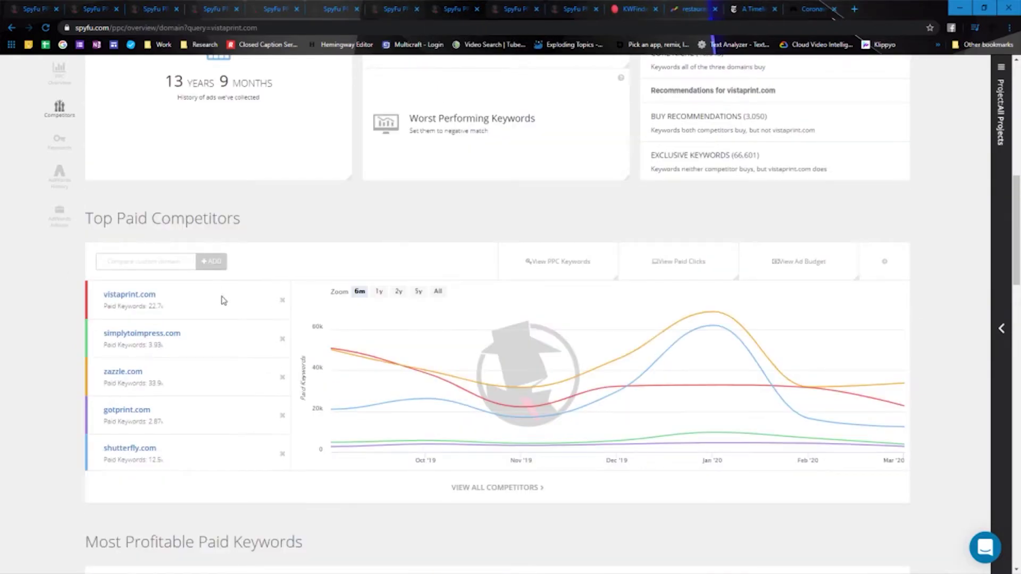
pyautogui.moveTo(743, 416)
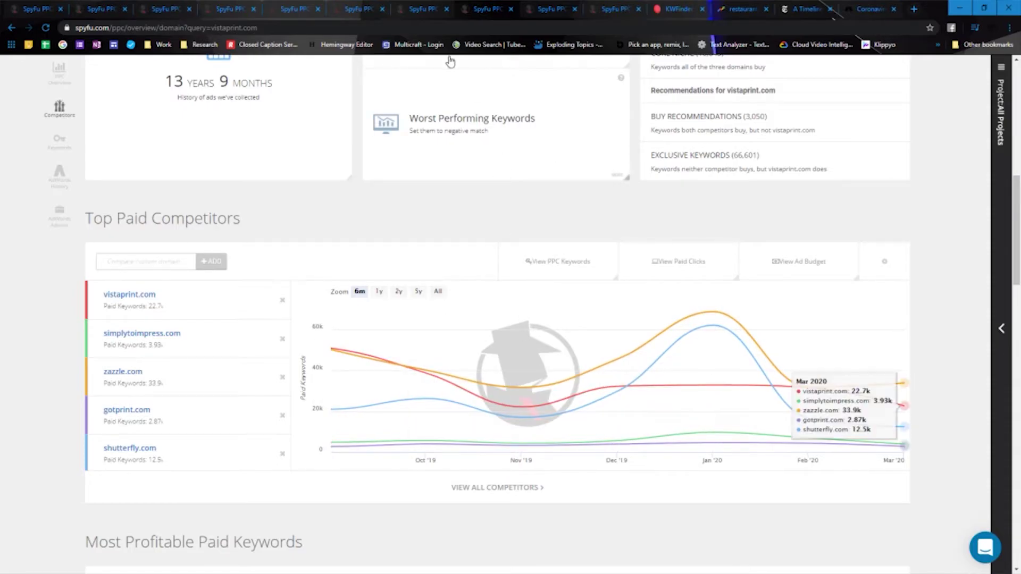
pyautogui.click(564, 14)
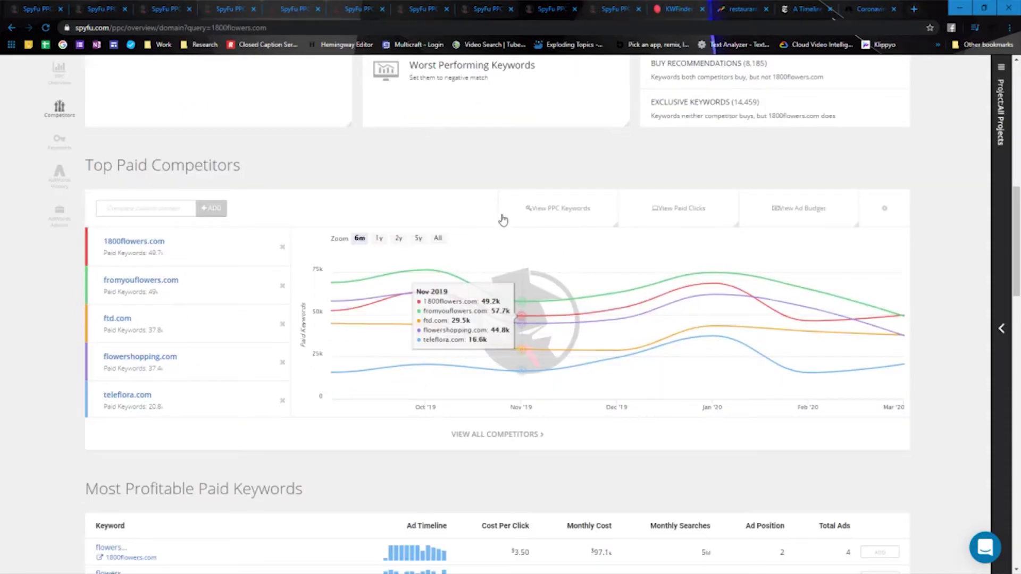
pyautogui.click(630, 10)
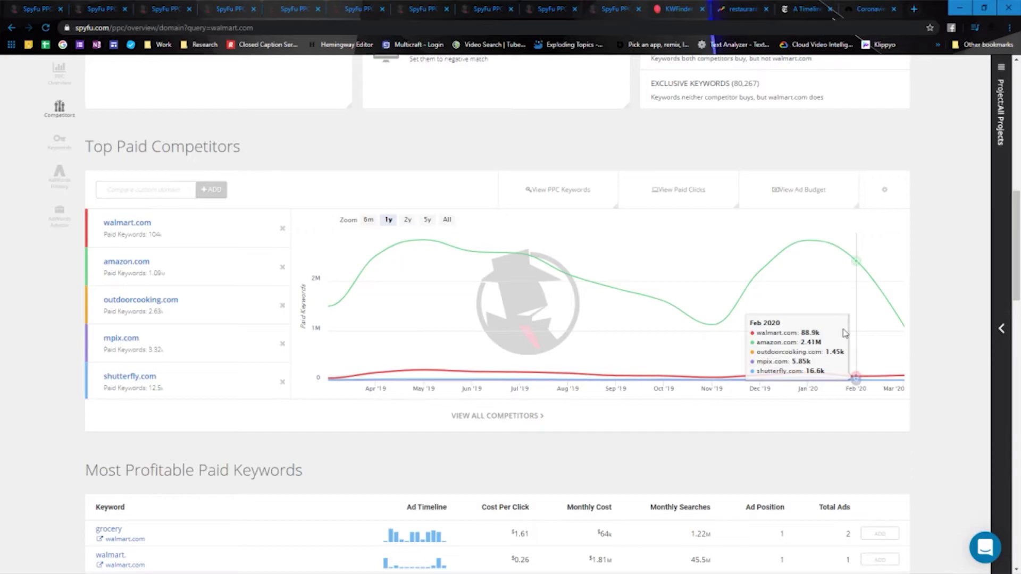
# Review walmart.com's one-year trends for paid keywords, monthly PPC clicks and monthly PPC budget in its PPC overview.
pyautogui.scroll(10, 846, 334)
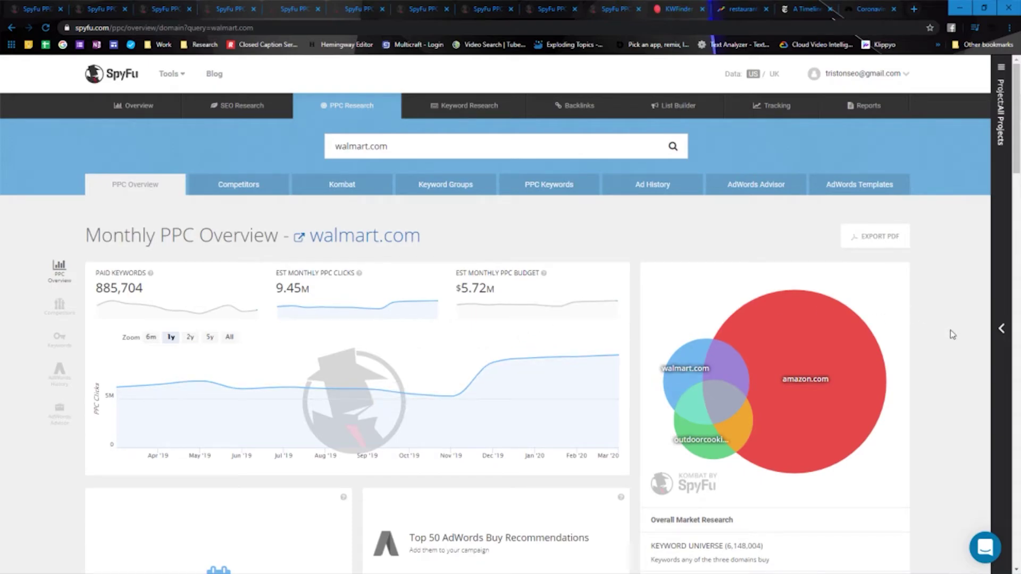
pyautogui.scroll(-3, 951, 334)
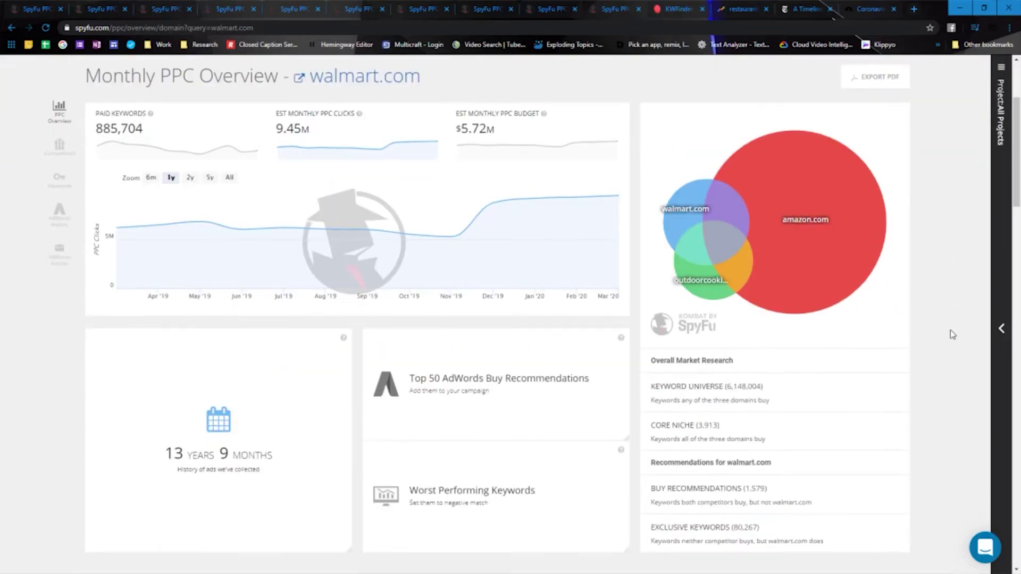
pyautogui.scroll(3, 952, 334)
pyautogui.click(123, 302)
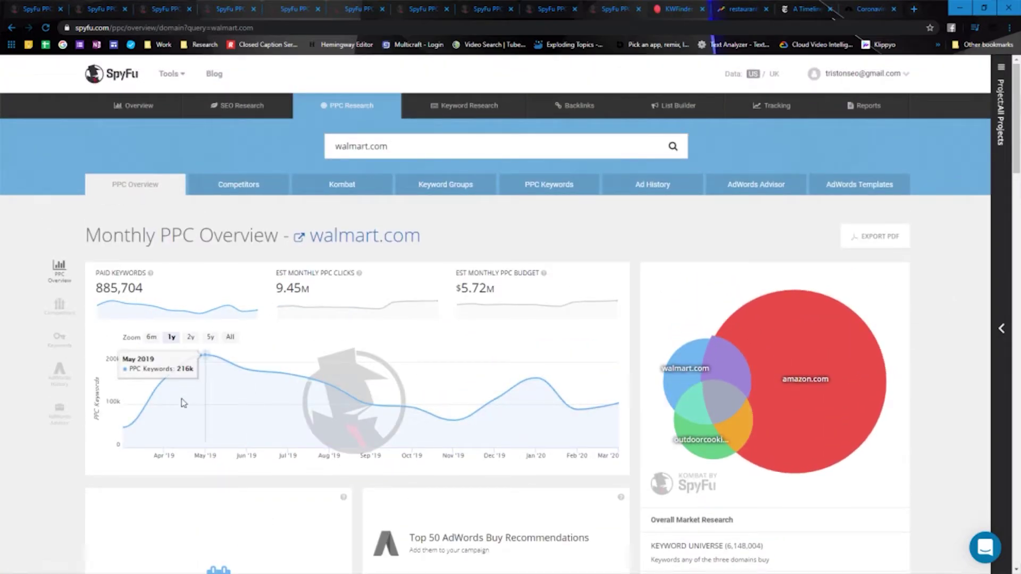
pyautogui.click(346, 316)
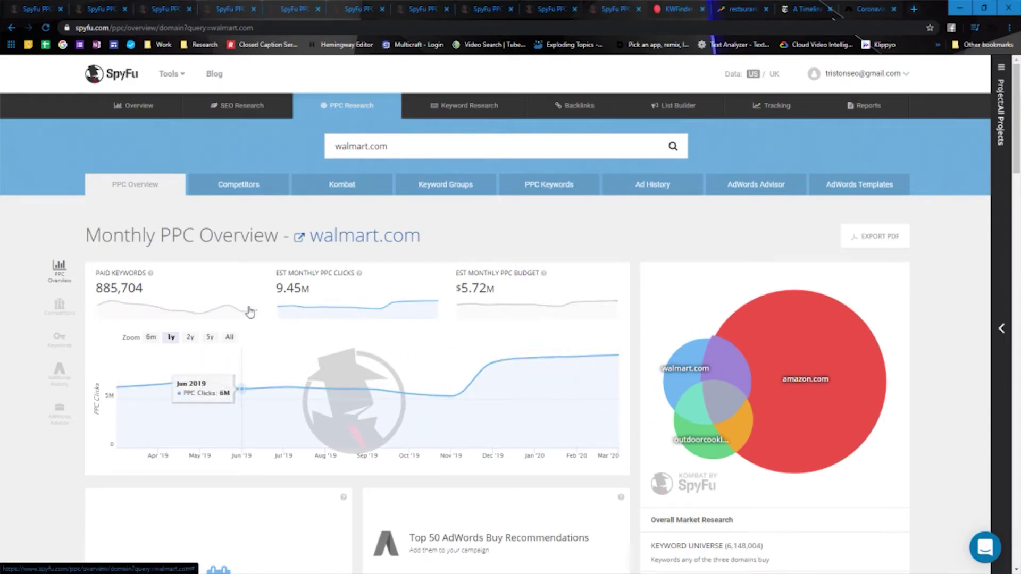
pyautogui.click(551, 306)
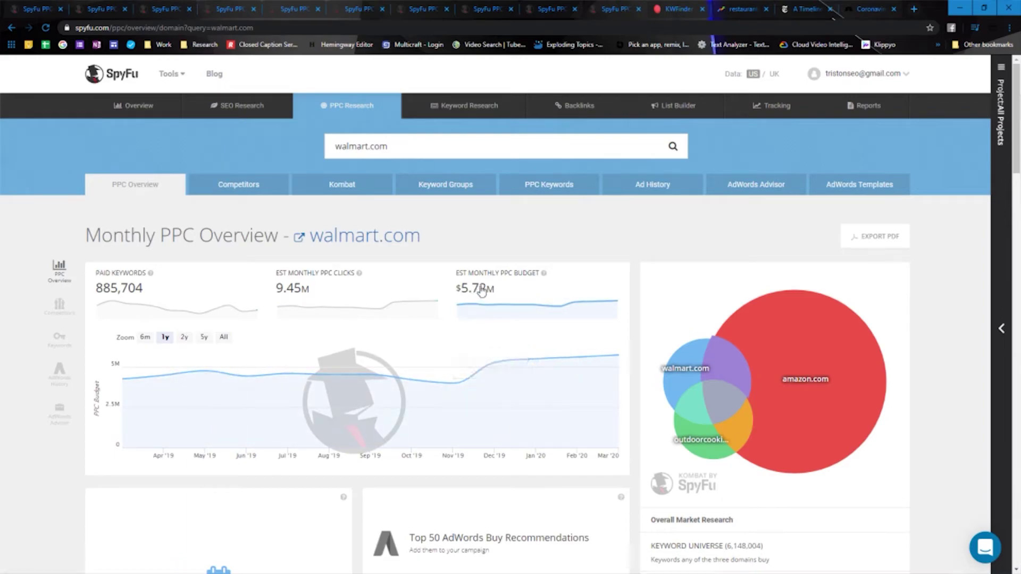
# Open the domain overview of amazon.com from walmart.com's top ad competitors.
pyautogui.click(832, 387)
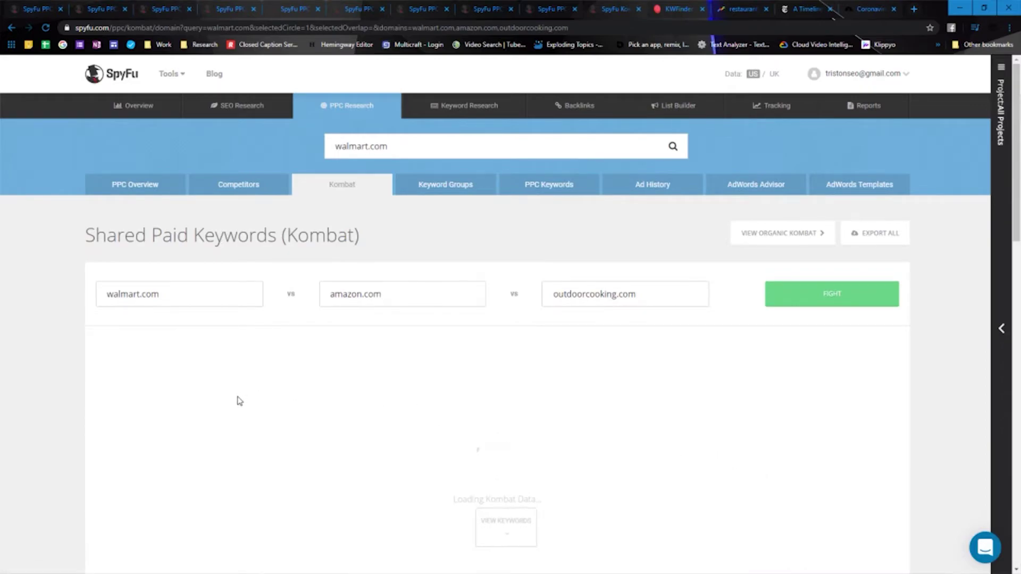
pyautogui.click(231, 190)
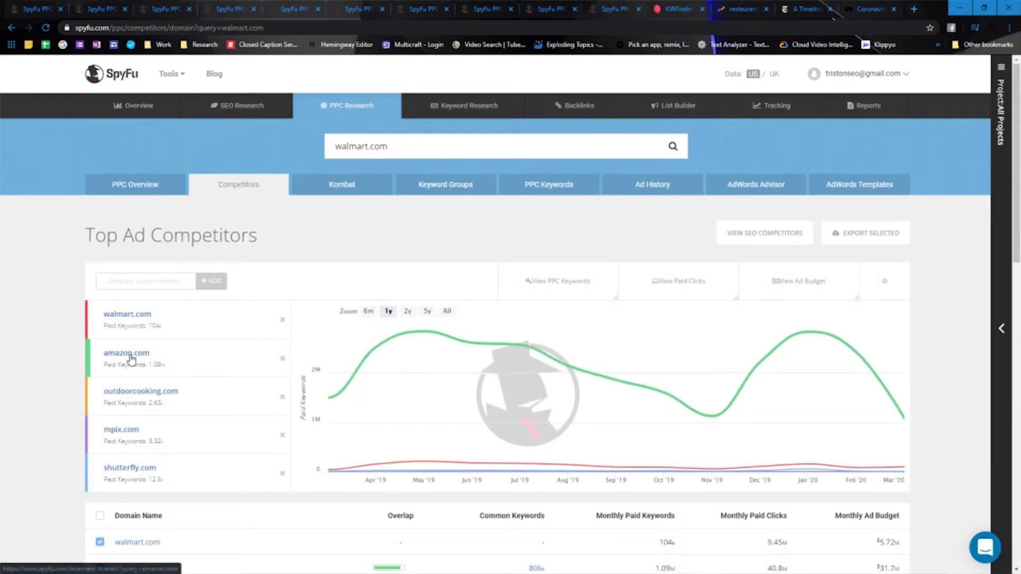
pyautogui.click(130, 354)
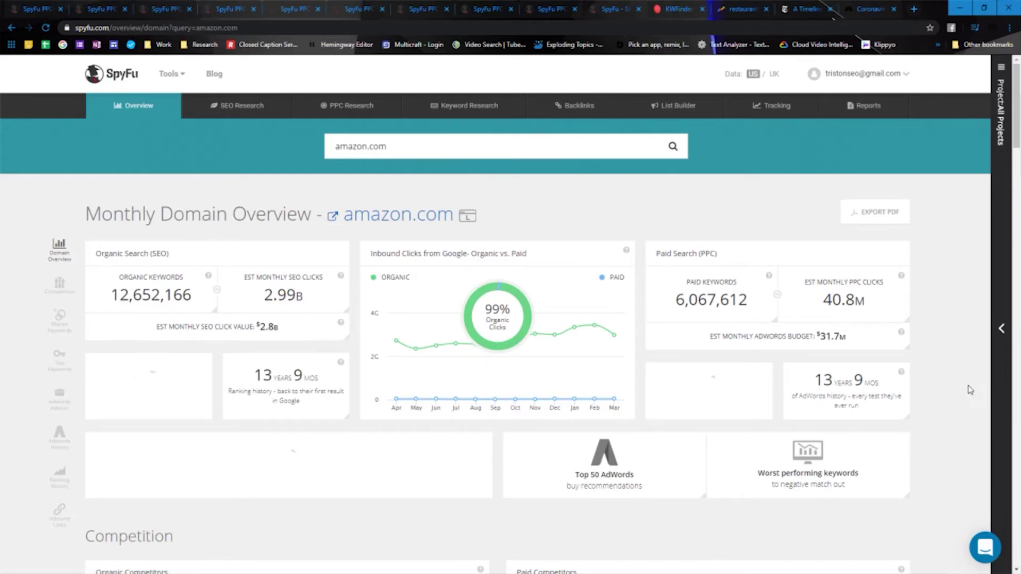
# Review amazon.com's organic and paid search figures and its organic and paid competitors.
pyautogui.scroll(-3, 969, 390)
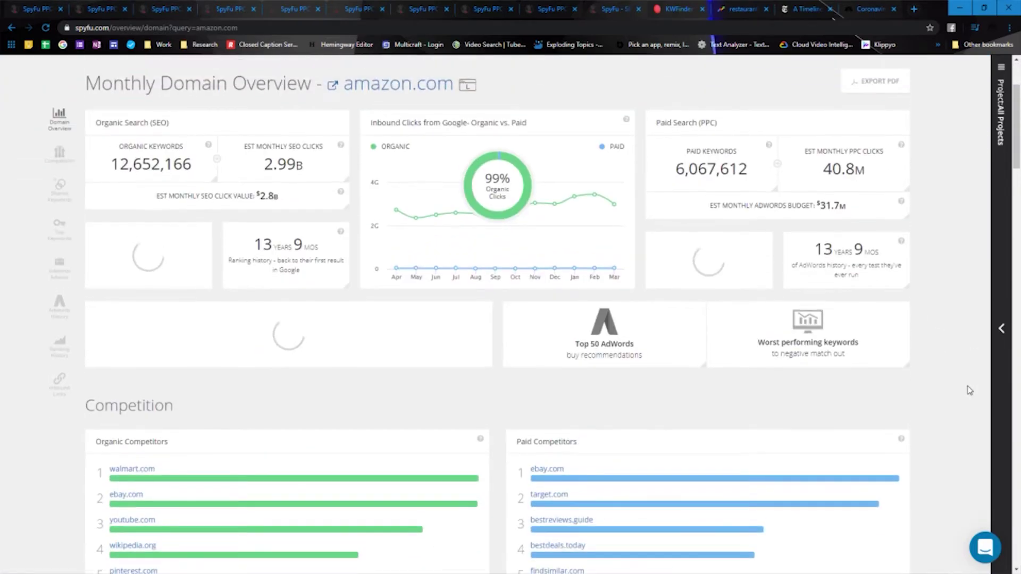
pyautogui.scroll(2, 969, 390)
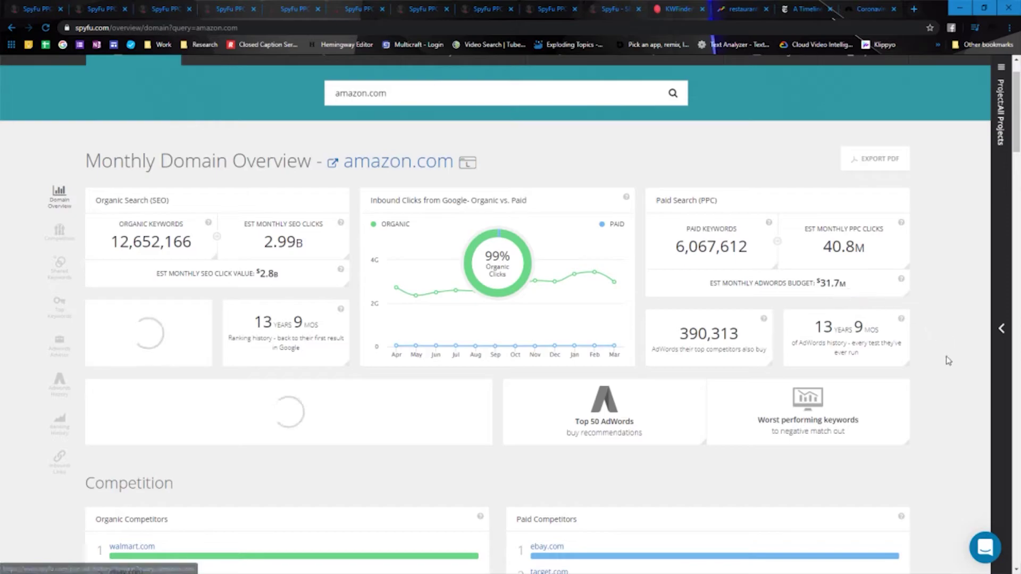
pyautogui.scroll(-6, 947, 361)
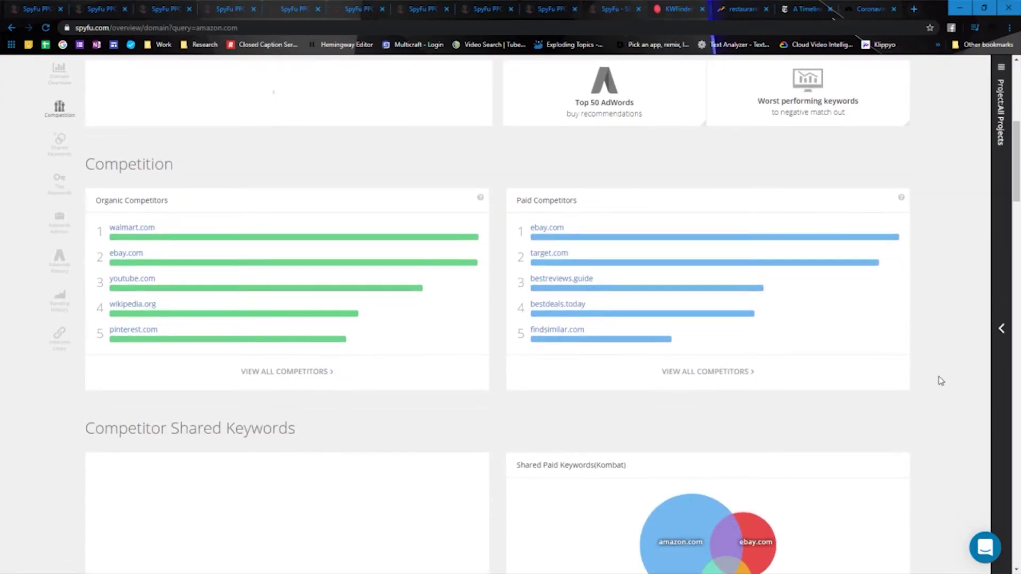
pyautogui.scroll(-4, 941, 381)
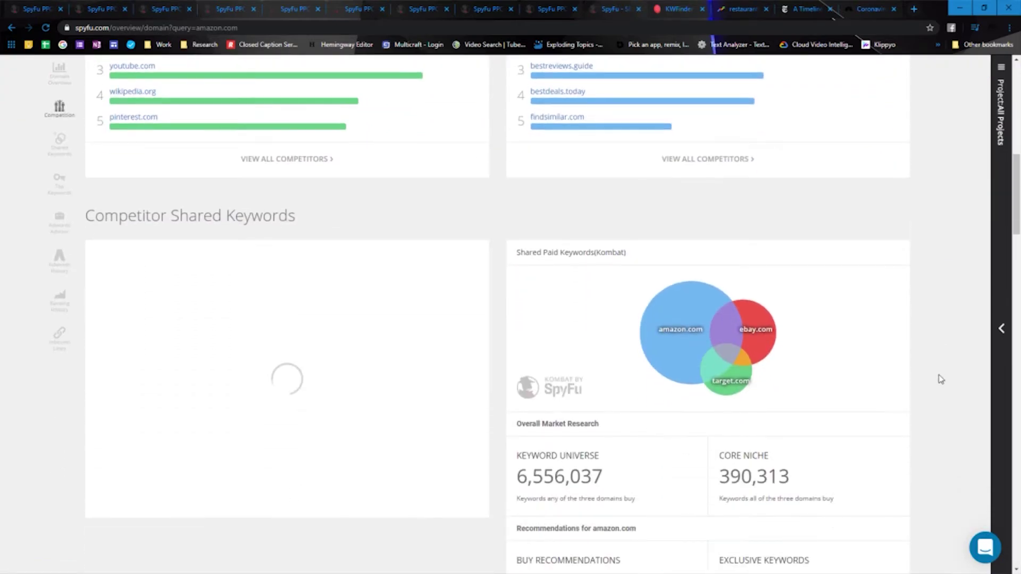
# Examine the paid keywords that amazon.com, ebay.com and target.com share or hold exclusively in the Shared Paid Keywords diagram.
pyautogui.scroll(-2, 939, 379)
pyautogui.moveTo(704, 237)
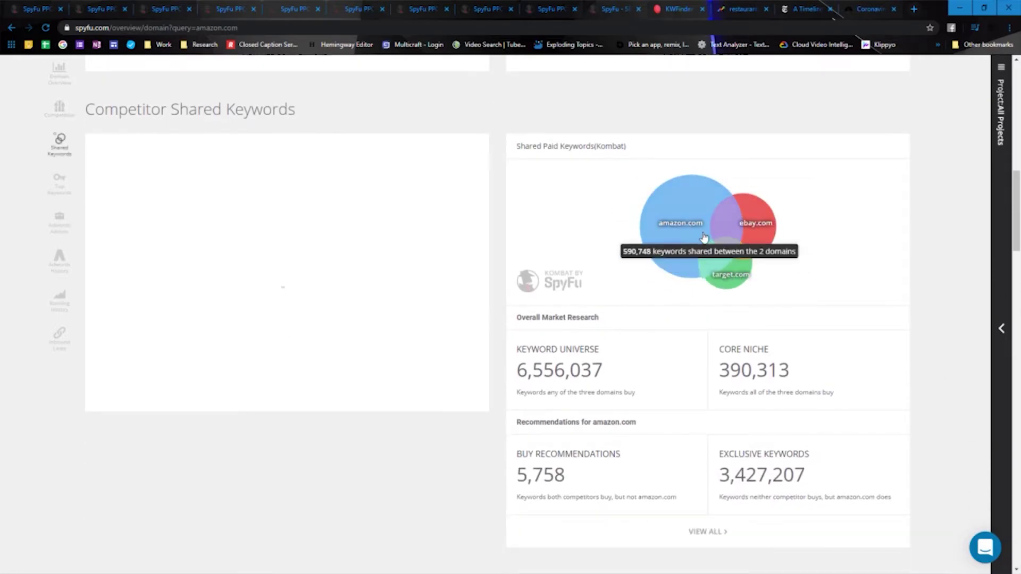
pyautogui.scroll(12, 776, 358)
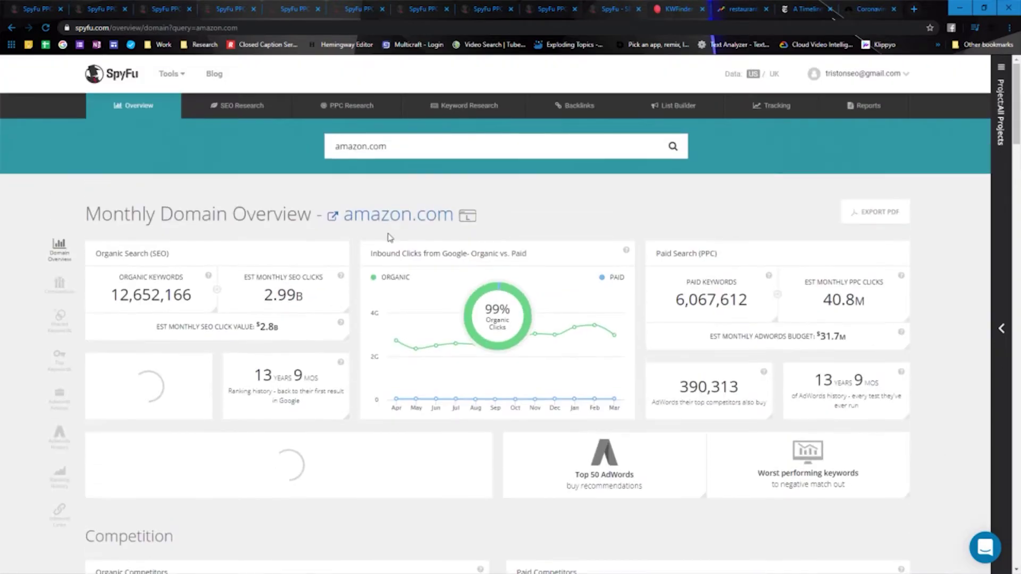
pyautogui.scroll(-11, 682, 462)
pyautogui.scroll(-1, 686, 464)
pyautogui.moveTo(765, 265)
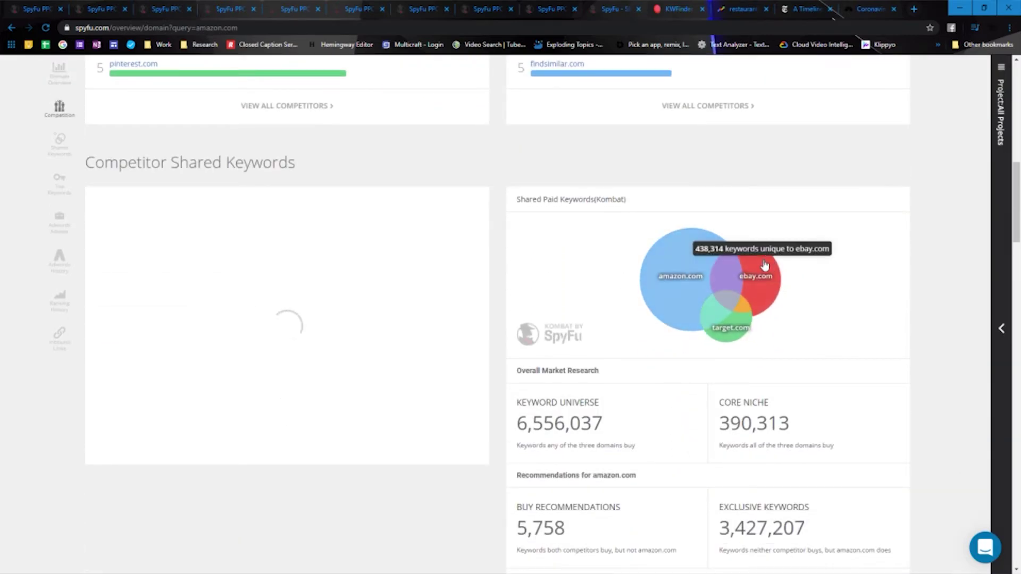
pyautogui.moveTo(740, 333)
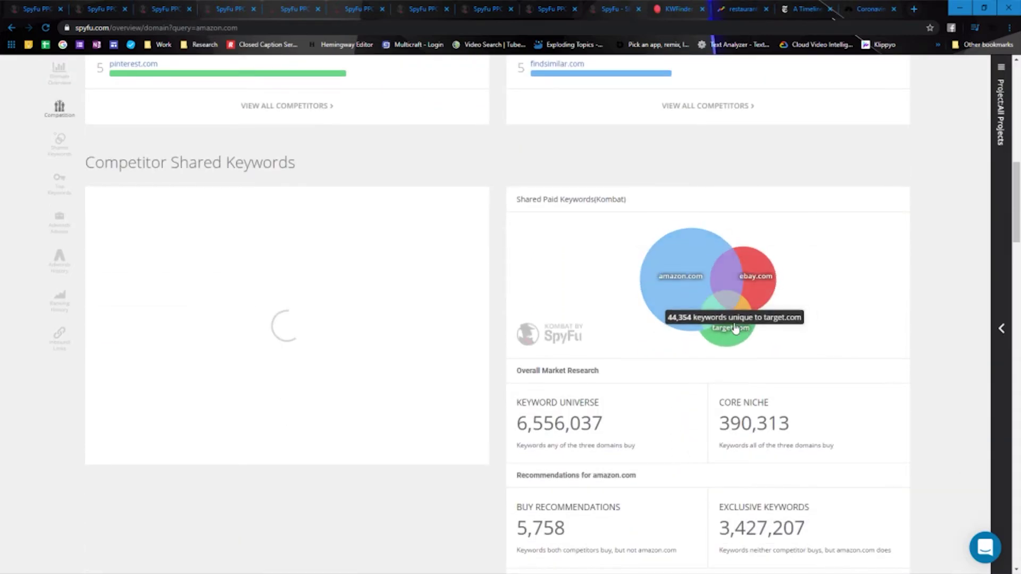
pyautogui.scroll(-2, 773, 232)
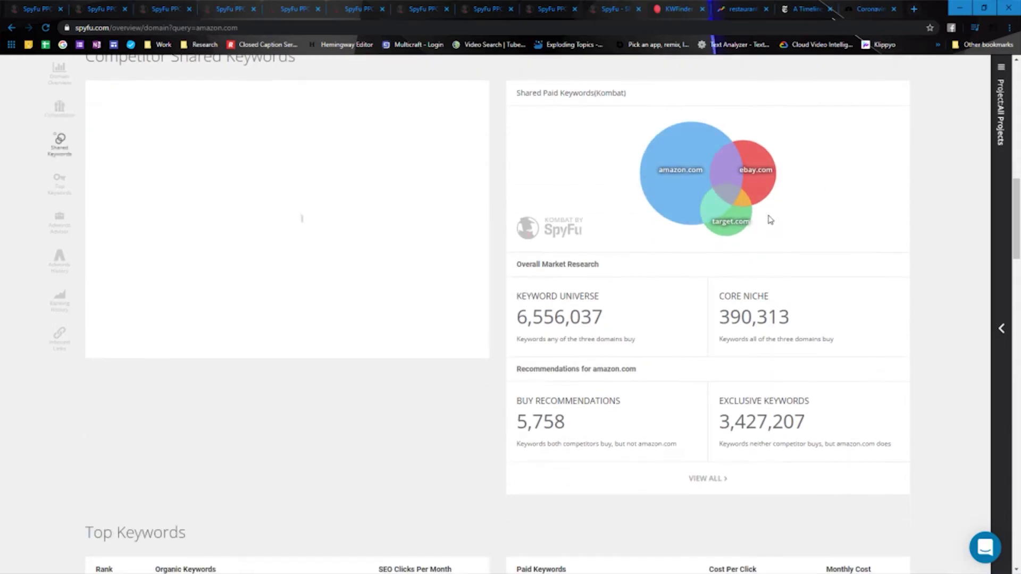
pyautogui.moveTo(716, 168)
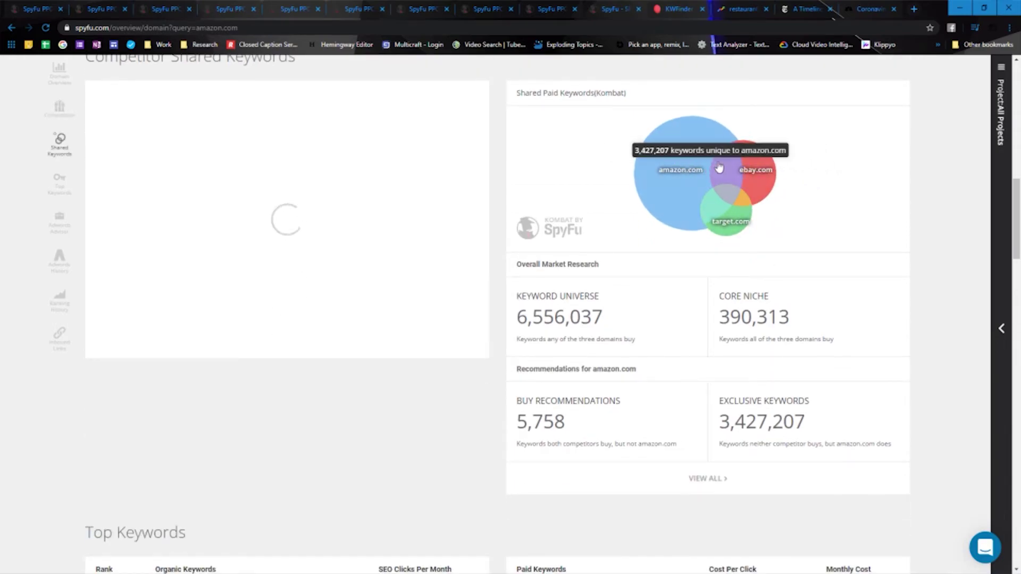
pyautogui.moveTo(747, 206)
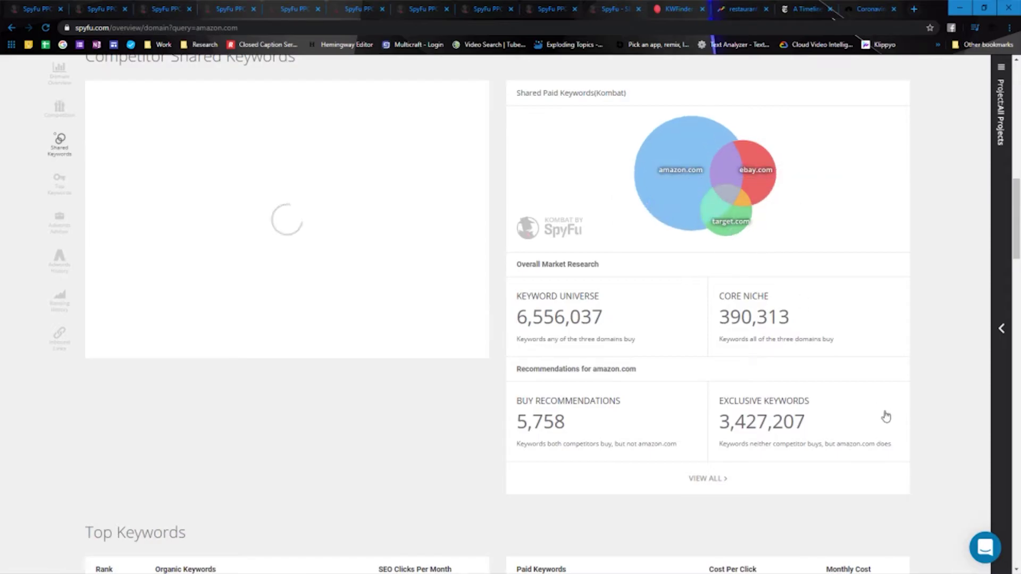
# Review amazon.com's Top Keywords and Top AdWords Buy Recommendations sections.
pyautogui.scroll(-5, 887, 416)
pyautogui.scroll(-2, 886, 416)
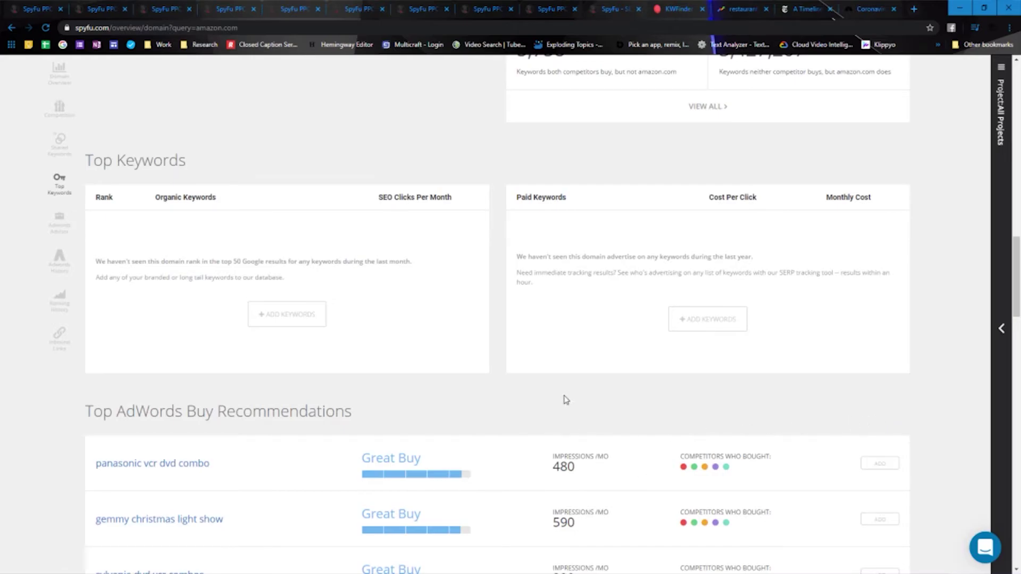
pyautogui.scroll(-4, 565, 402)
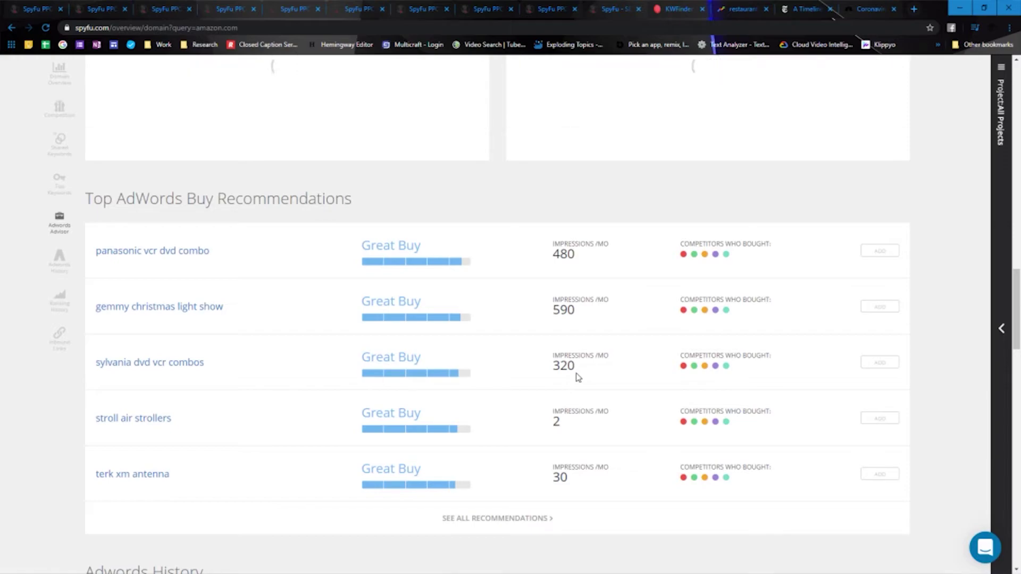
pyautogui.scroll(-1, 244, 256)
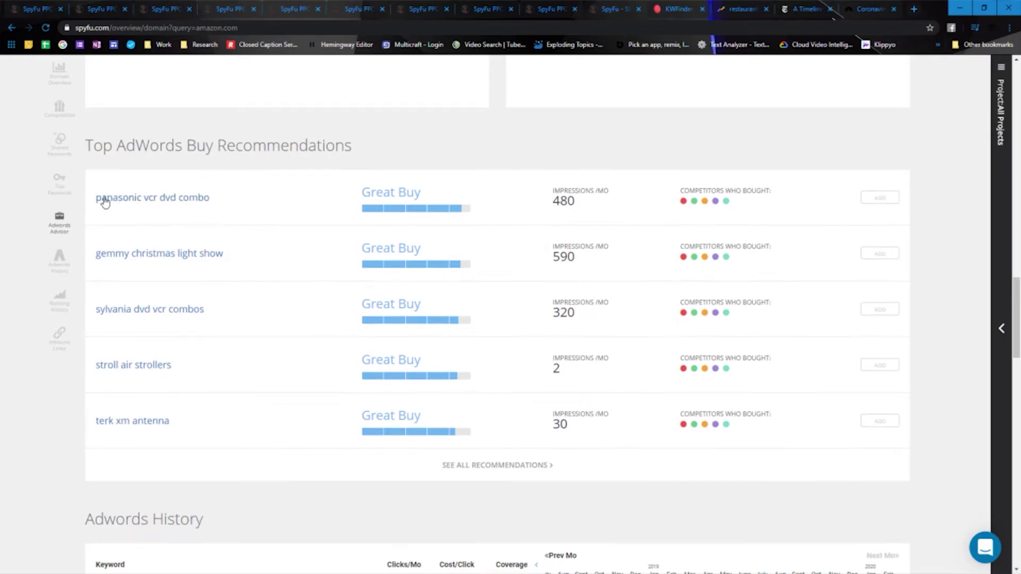
pyautogui.scroll(-1, 471, 346)
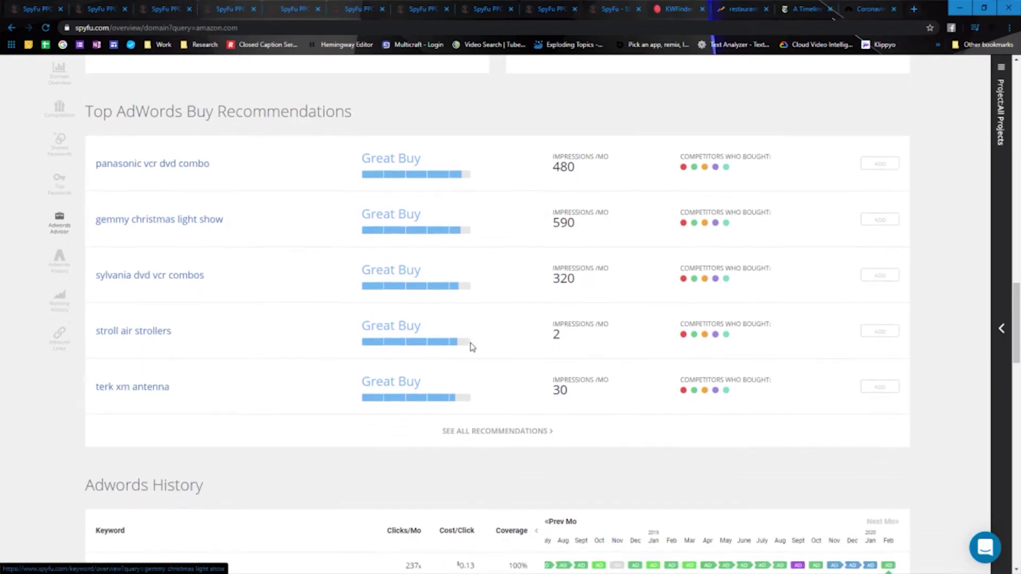
# Examine amazon.com's AdWords History, viewing the December 2018 ads for "how to sell on amazon" and "keurig k cups" and shifting the timeline to earlier months.
pyautogui.scroll(-7, 470, 347)
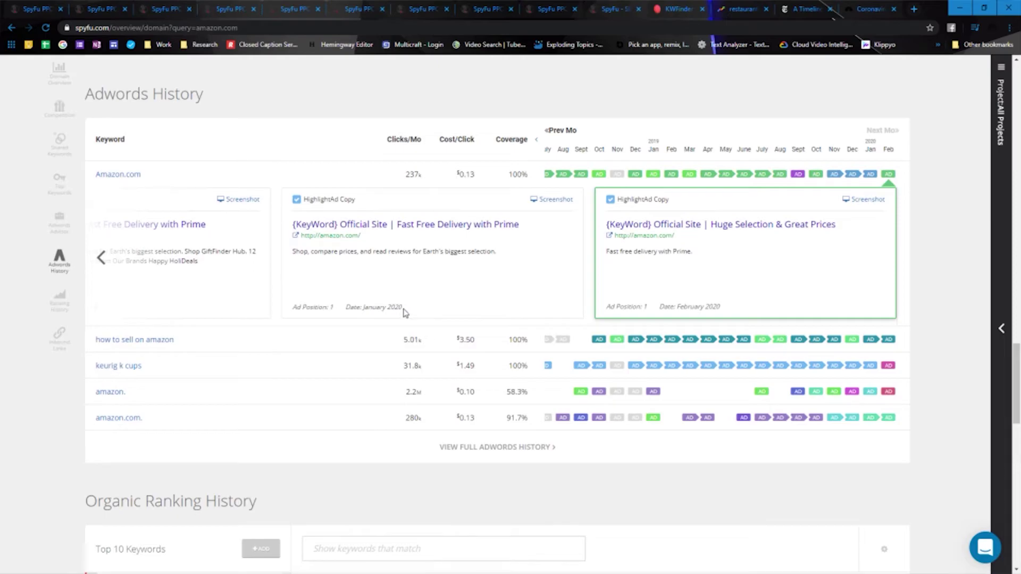
pyautogui.moveTo(407, 311); pyautogui.dragTo(344, 313)
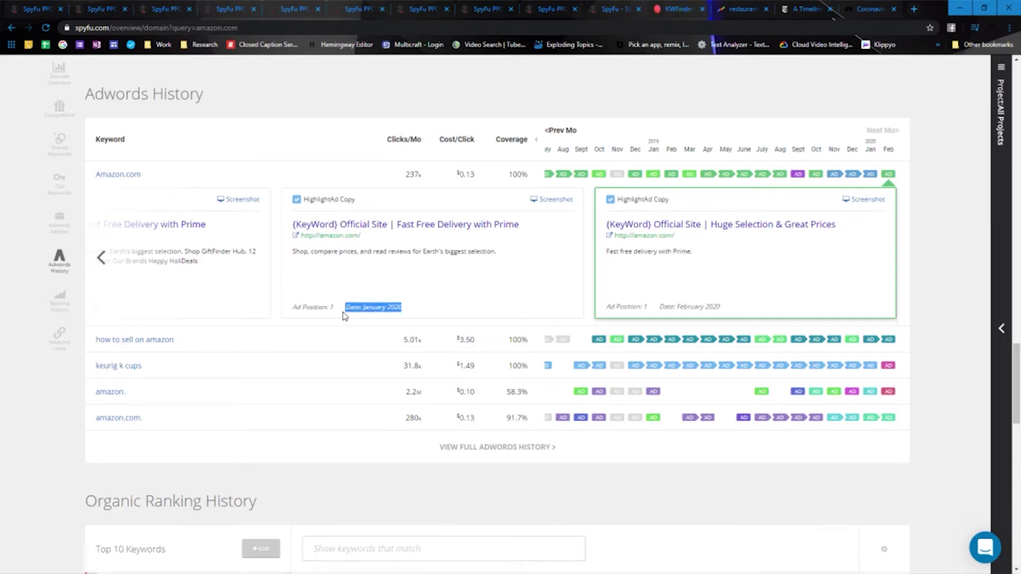
pyautogui.click(921, 323)
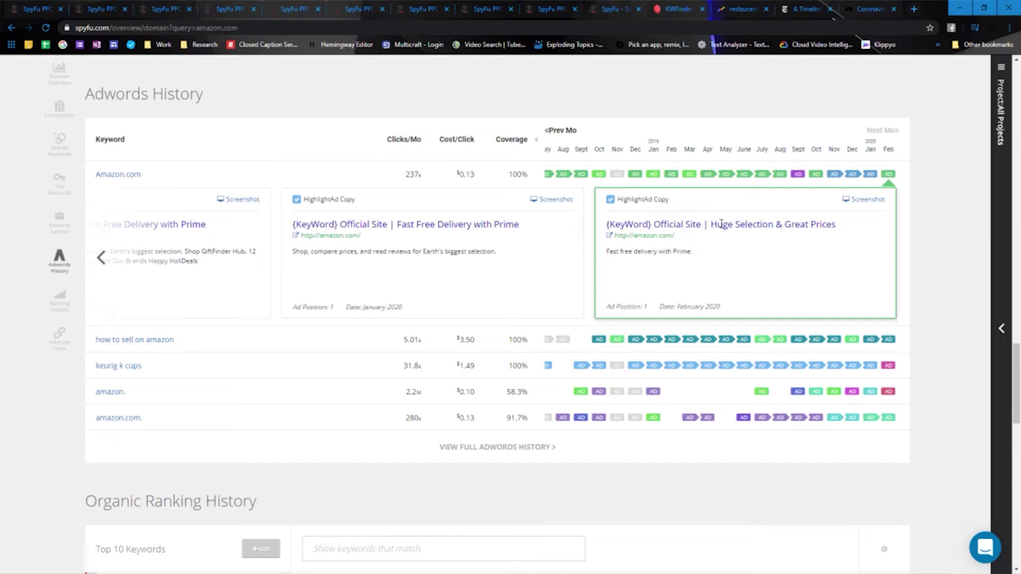
pyautogui.click(638, 338)
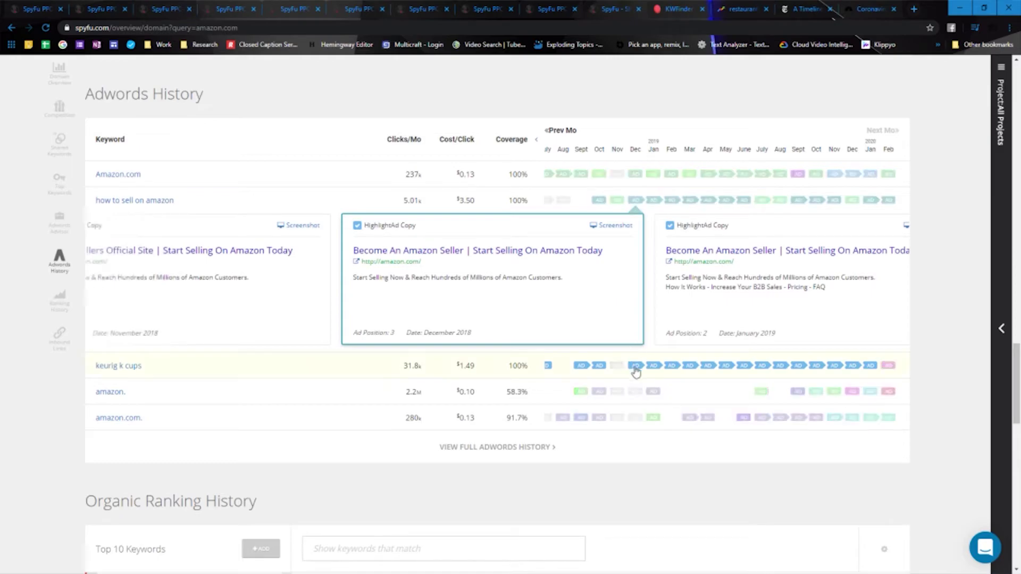
pyautogui.click(635, 366)
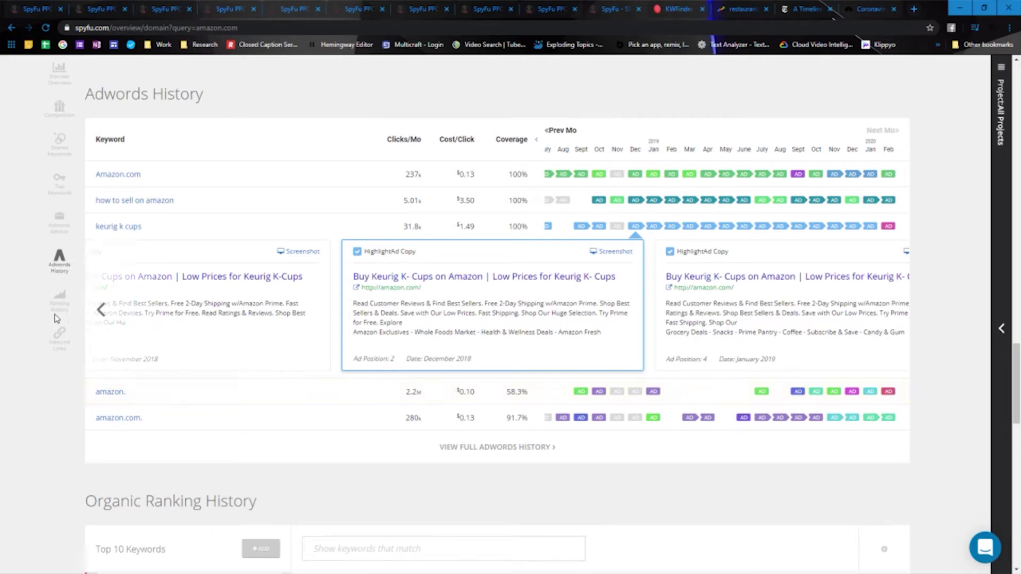
pyautogui.click(100, 313)
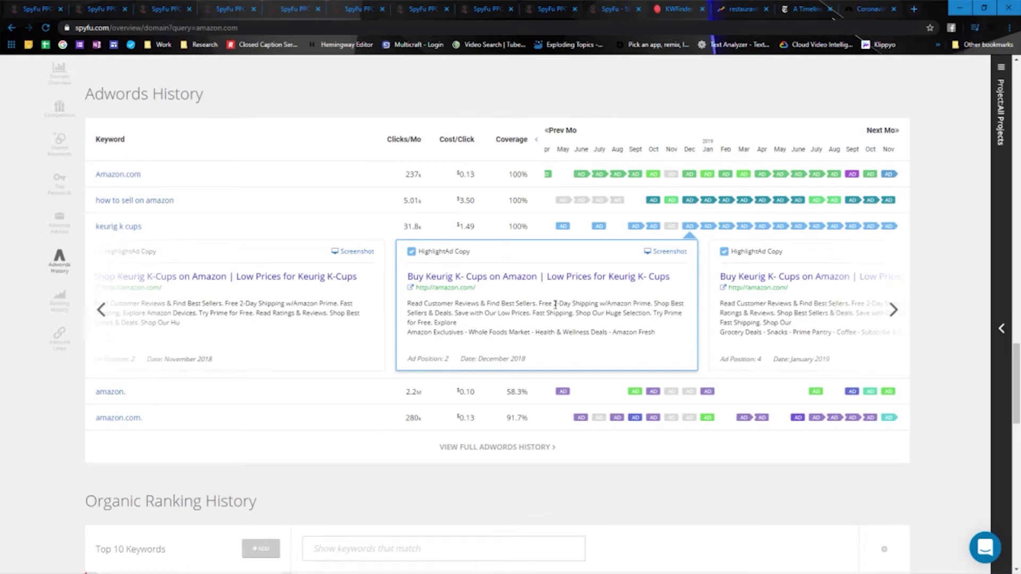
# Review amazon.com's Organic Ranking History and Inbound Links sections.
pyautogui.scroll(-8, 478, 372)
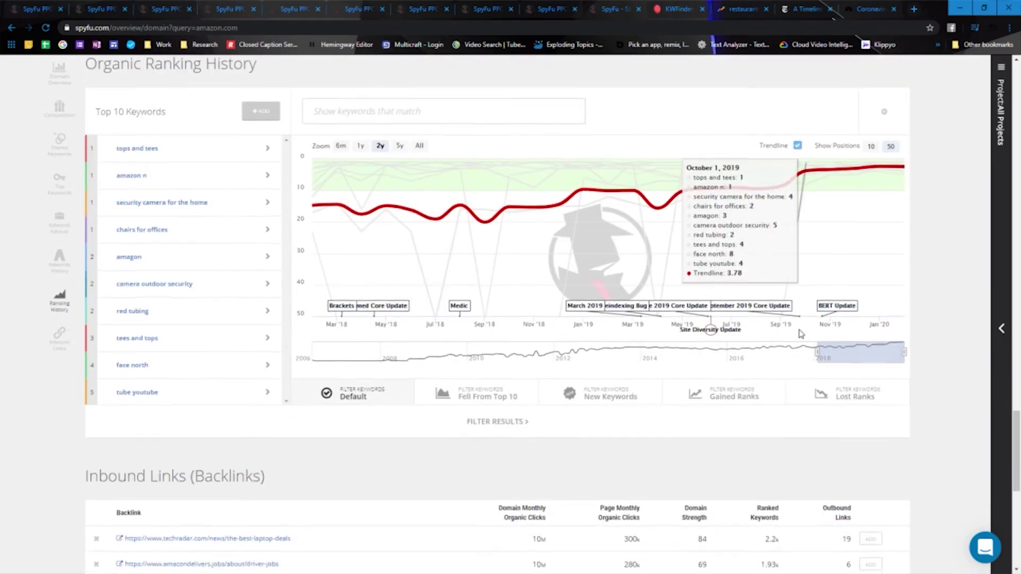
pyautogui.scroll(-7, 600, 345)
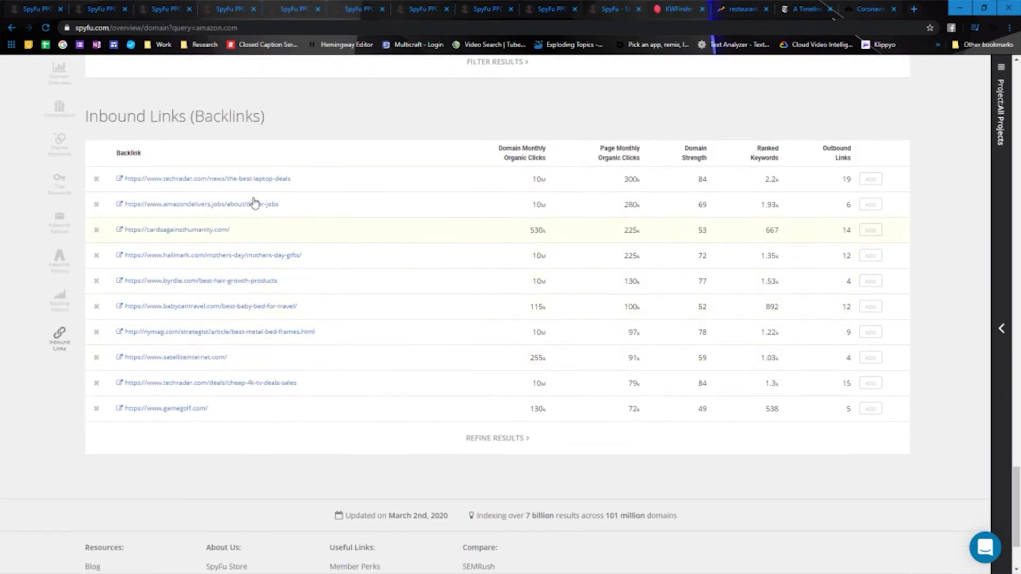
pyautogui.scroll(-3, 254, 214)
# Look up the domain overview for utahseo.ninja in place of amazon.com.
pyautogui.scroll(7, 564, 375)
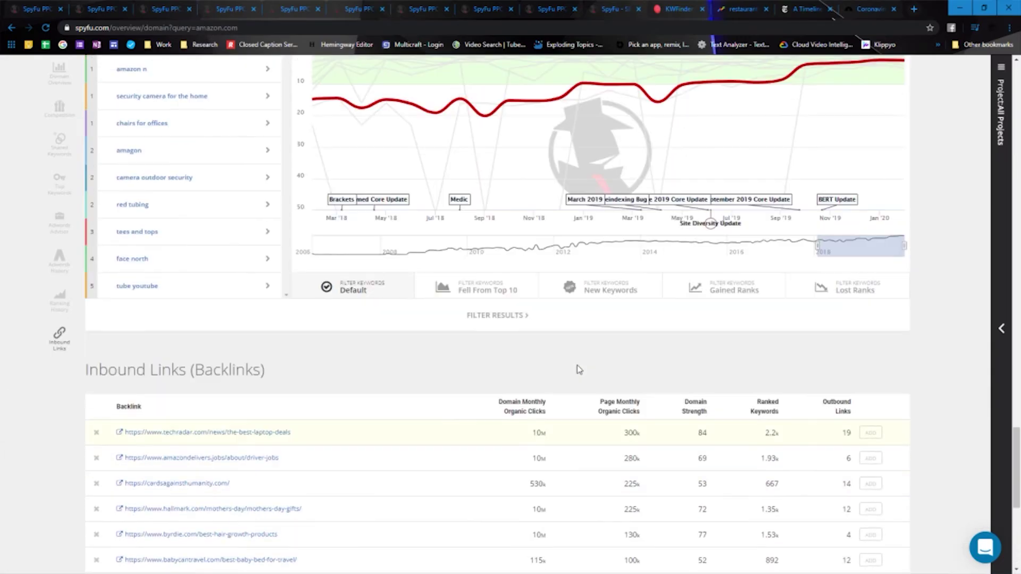
pyautogui.scroll(20, 579, 370)
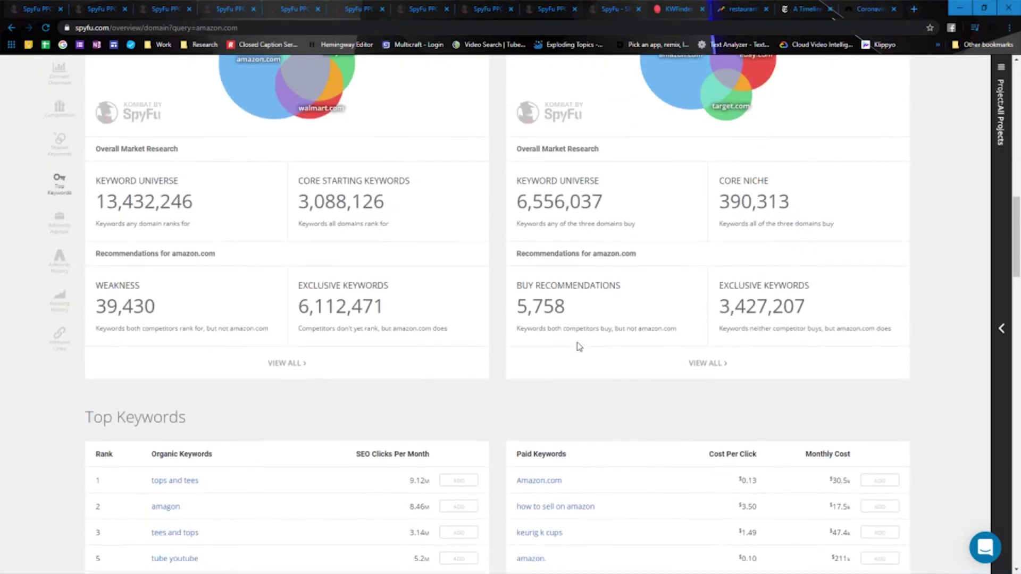
pyautogui.scroll(17, 579, 347)
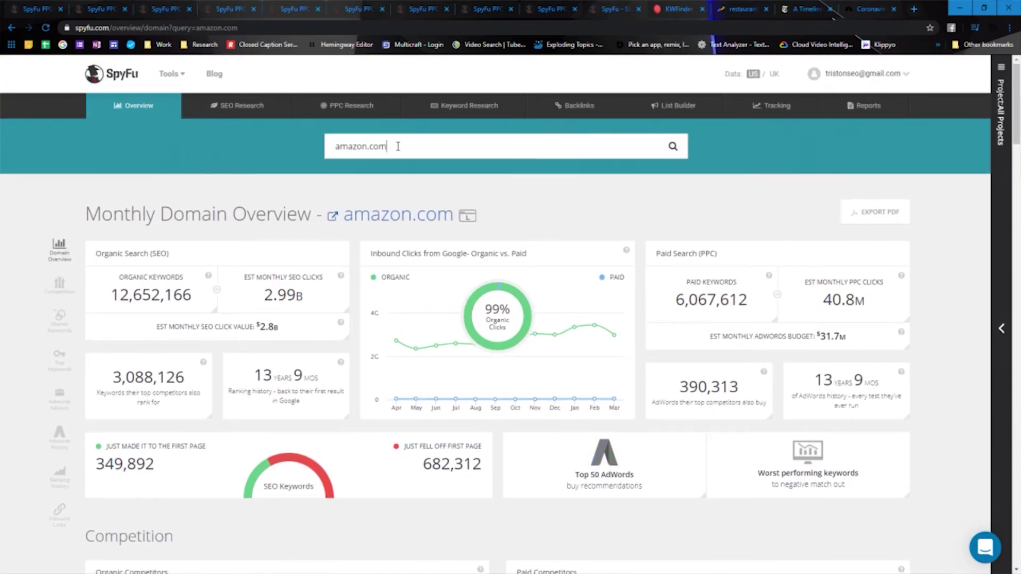
pyautogui.click(397, 146)
pyautogui.write('utahseo.ninja')
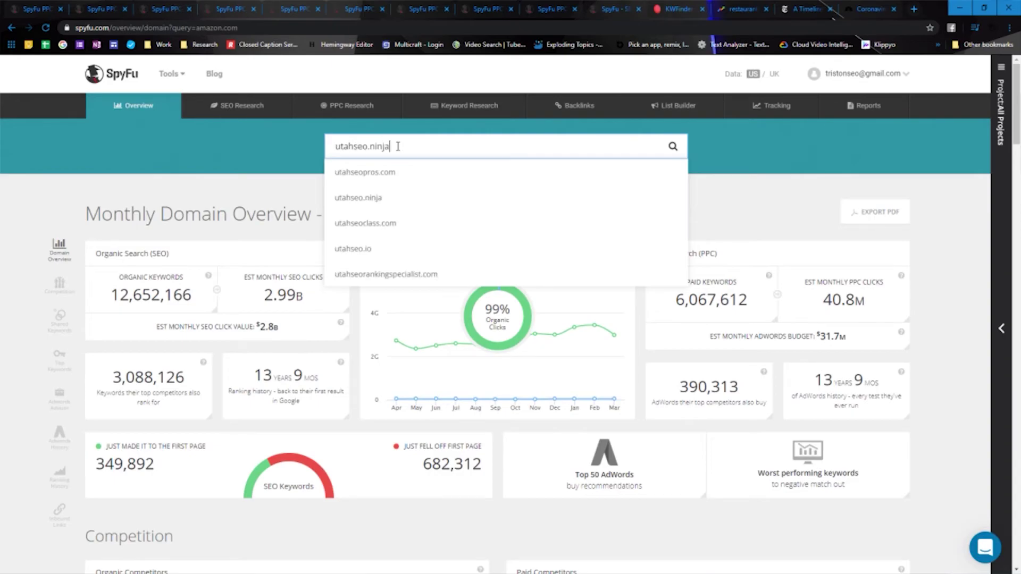
pyautogui.press('Return')
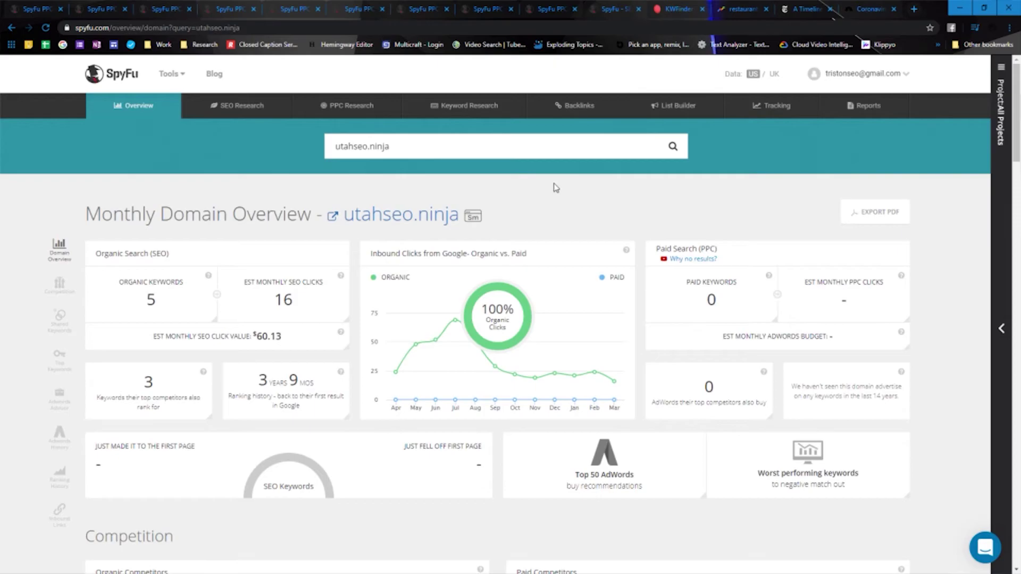
# Skim utahseo.ninja's overview through Top Keywords and return to its Monthly Domain Overview figures.
pyautogui.scroll(-10, 797, 212)
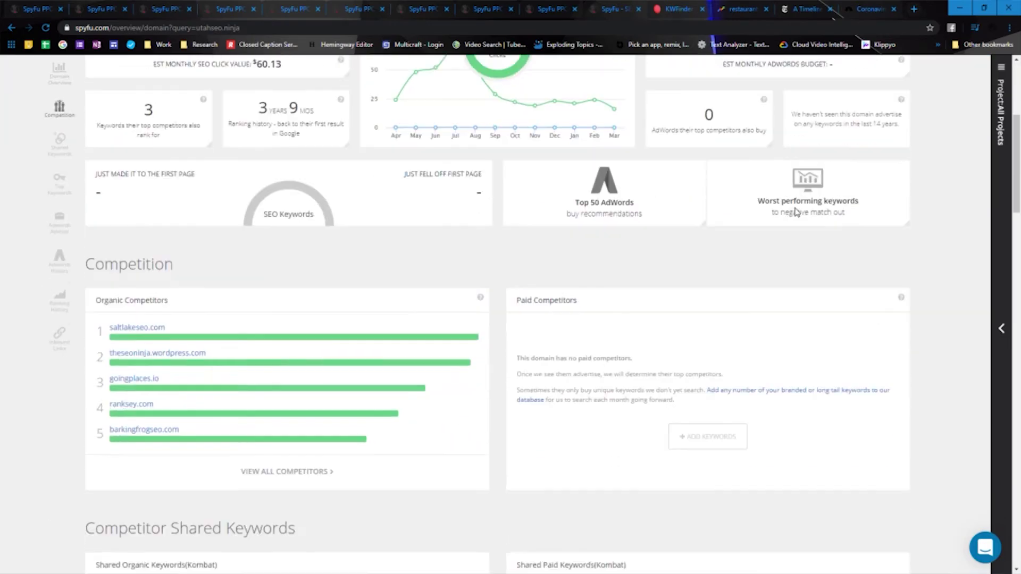
pyautogui.scroll(-12, 797, 212)
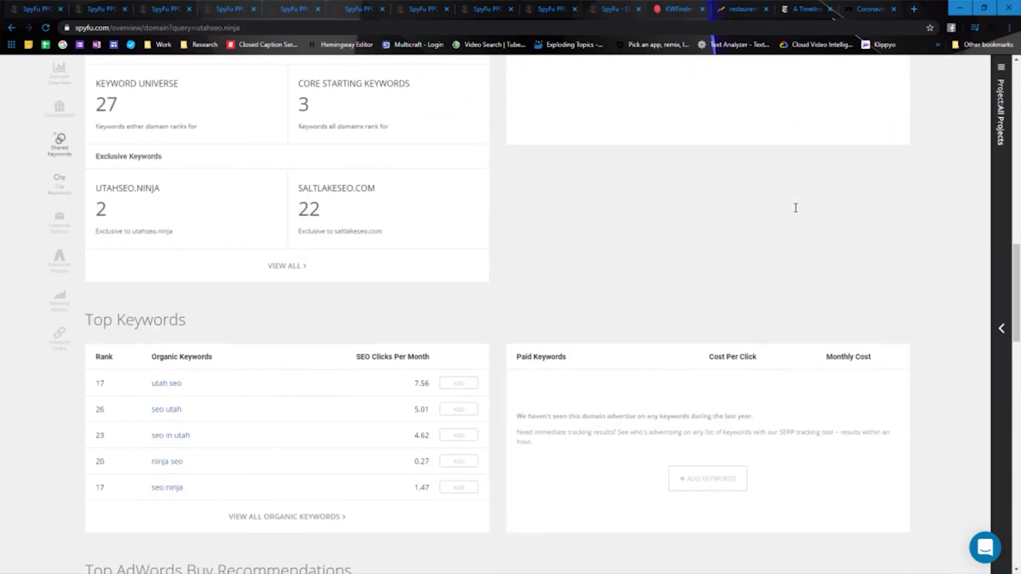
pyautogui.scroll(15, 797, 213)
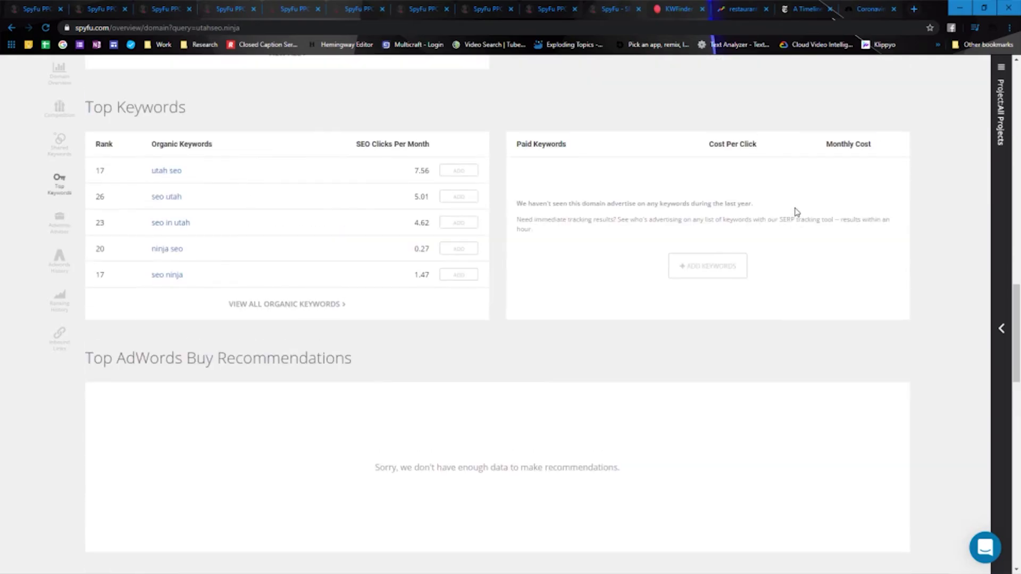
pyautogui.scroll(8, 797, 212)
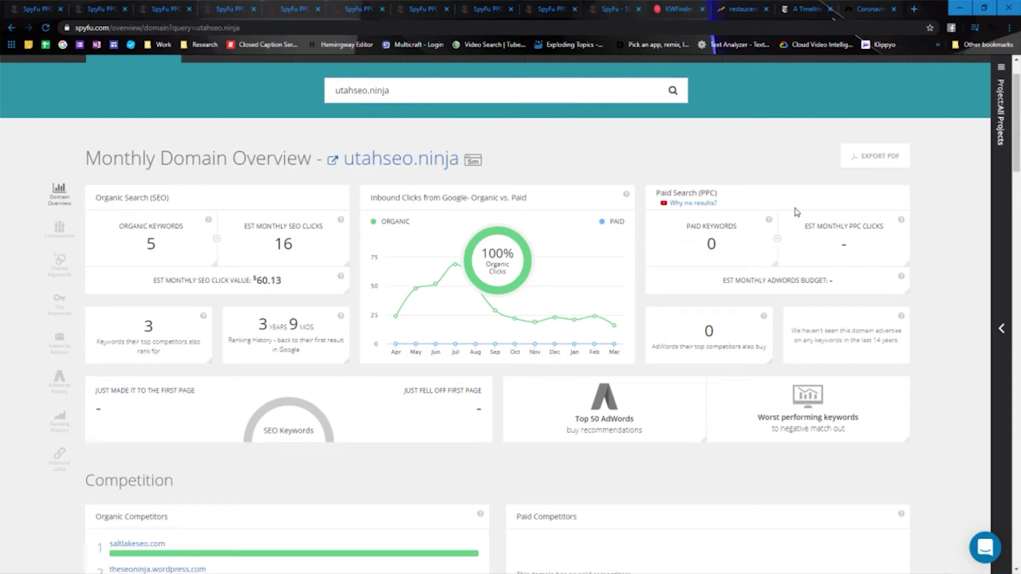
pyautogui.scroll(1, 797, 212)
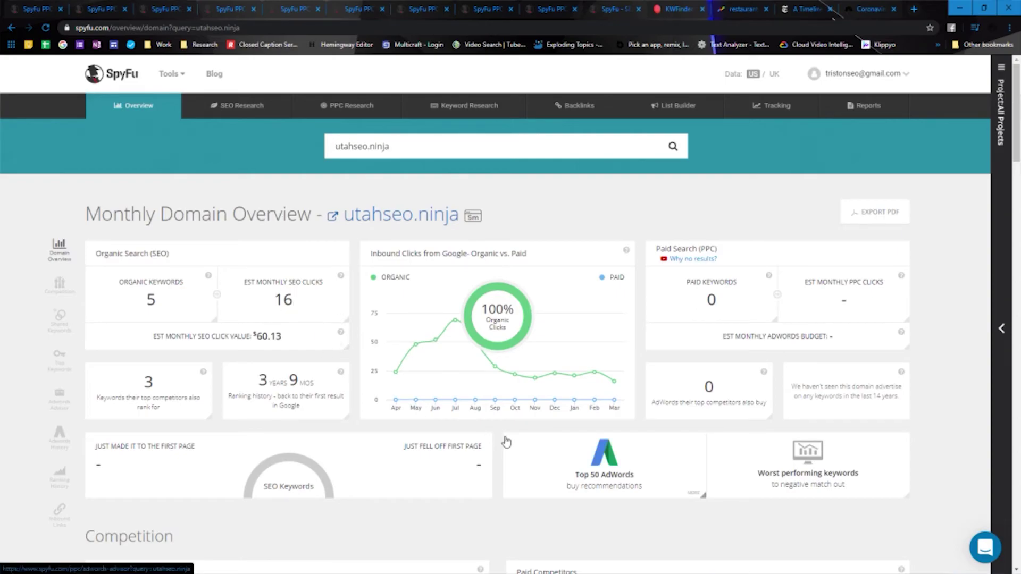
# Examine utahseo.ninja's organic and paid competitors and the organic keywords it shares with saltlakeseo.com.
pyautogui.scroll(-2, 506, 445)
pyautogui.scroll(-2, 508, 444)
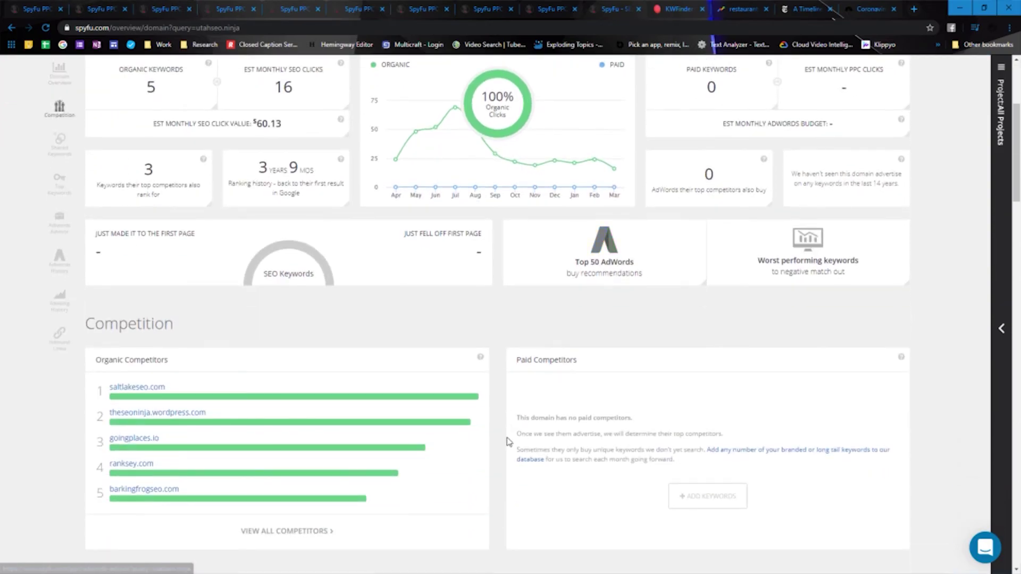
pyautogui.scroll(-1, 510, 441)
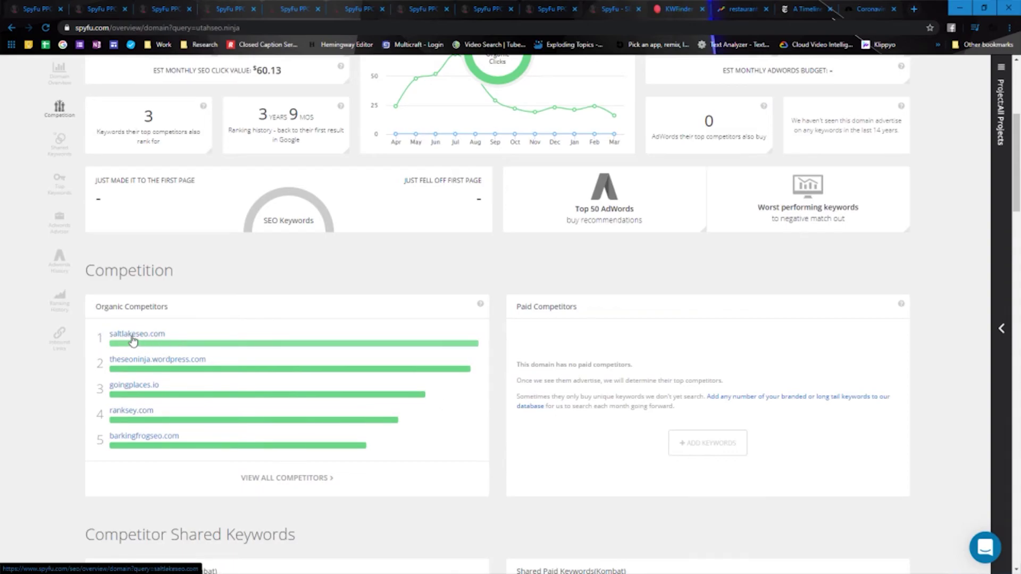
pyautogui.scroll(-6, 402, 388)
pyautogui.moveTo(308, 356)
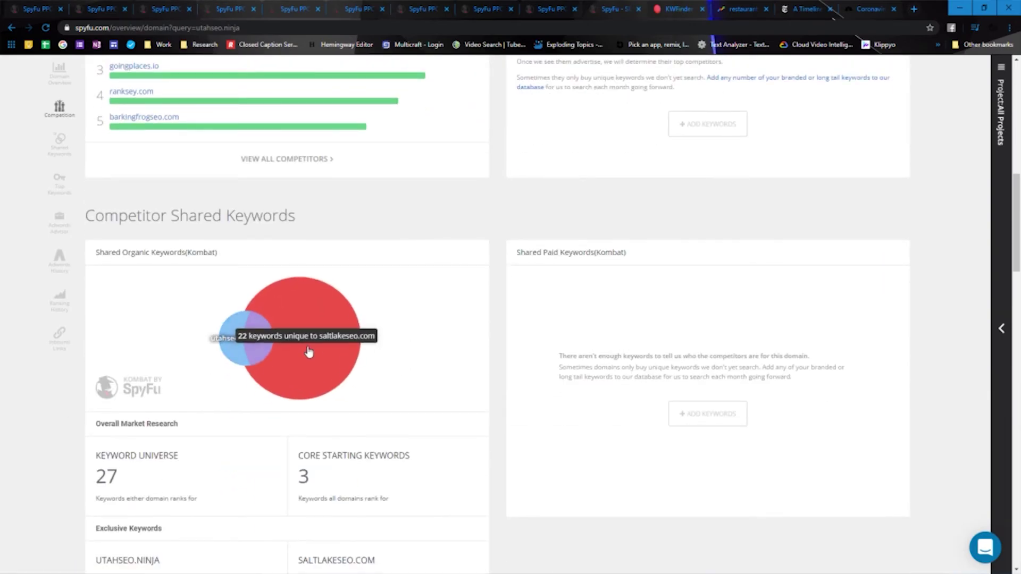
pyautogui.scroll(-2, 452, 381)
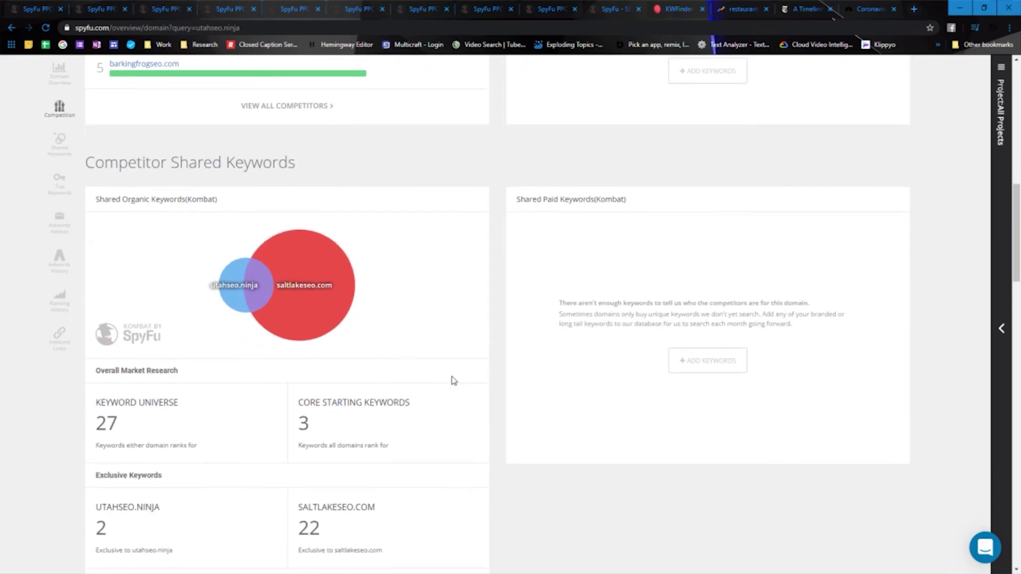
pyautogui.scroll(-3, 452, 371)
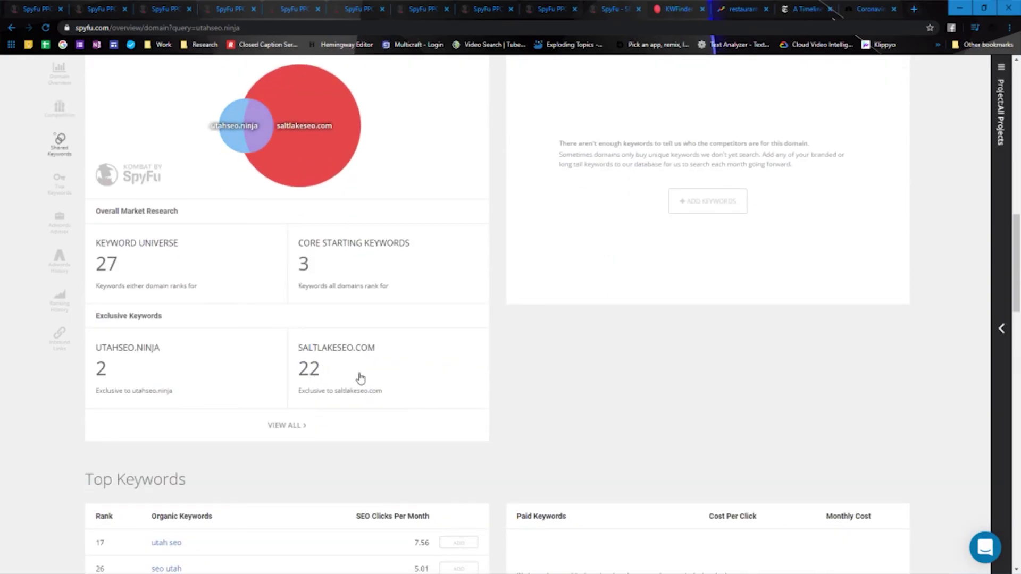
# Review utahseo.ninja's Top Keywords, AdWords recommendations and history, Organic Ranking History and Inbound Links.
pyautogui.scroll(-2, 375, 379)
pyautogui.scroll(-2, 378, 379)
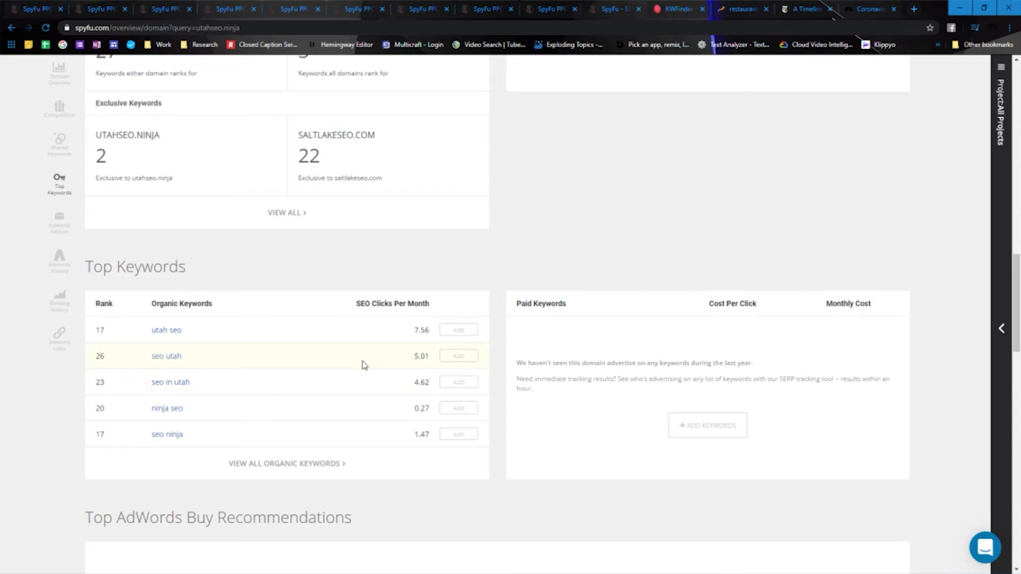
pyautogui.scroll(-4, 362, 363)
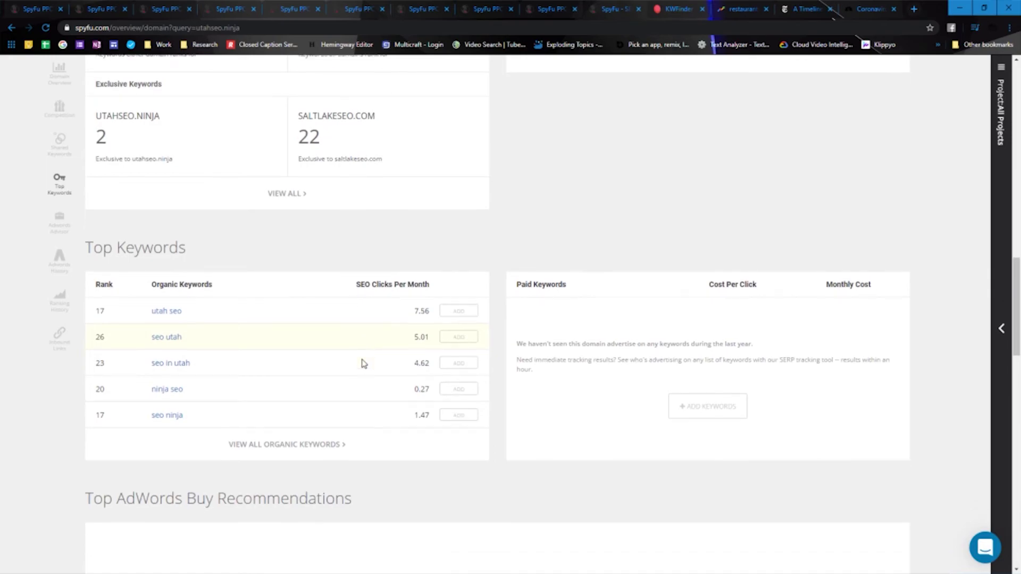
pyautogui.scroll(1, 254, 363)
pyautogui.scroll(-8, 512, 451)
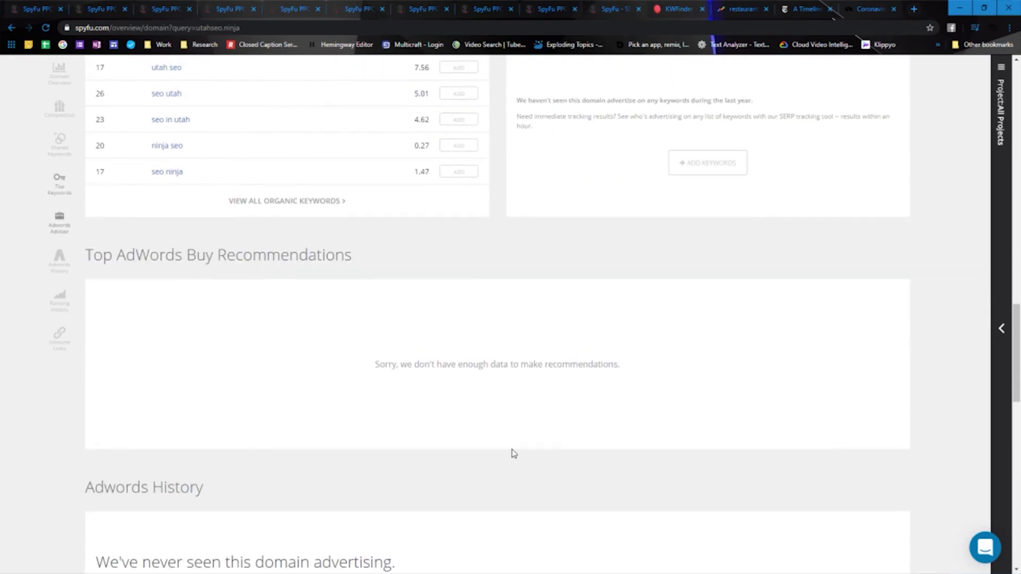
pyautogui.scroll(-10, 513, 453)
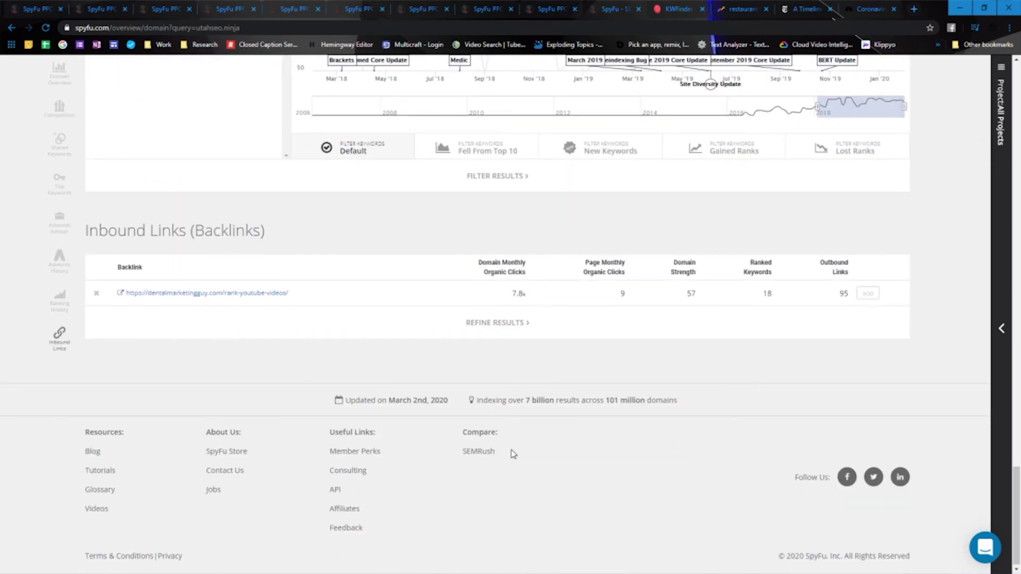
pyautogui.scroll(20, 513, 454)
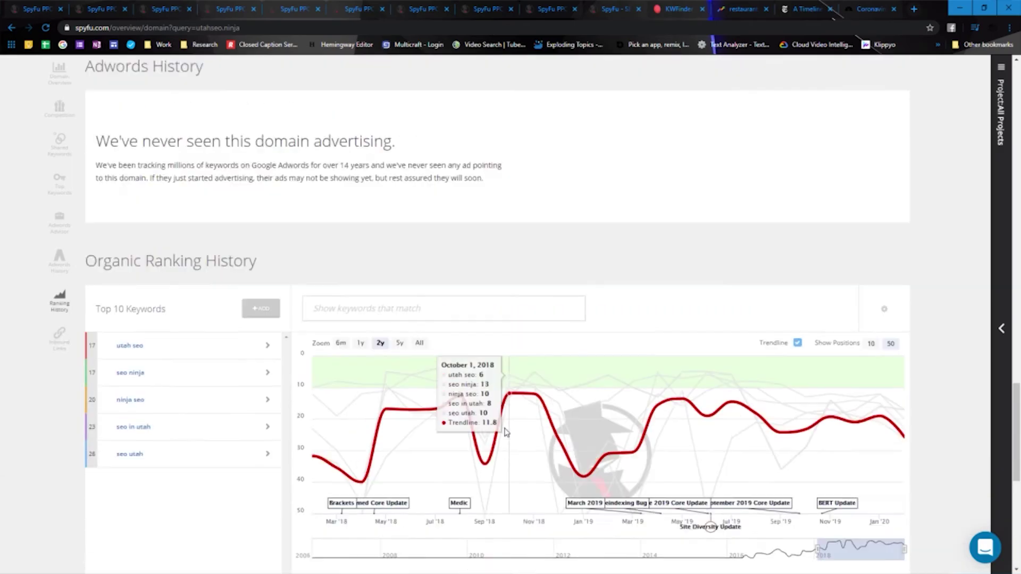
pyautogui.scroll(10, 513, 413)
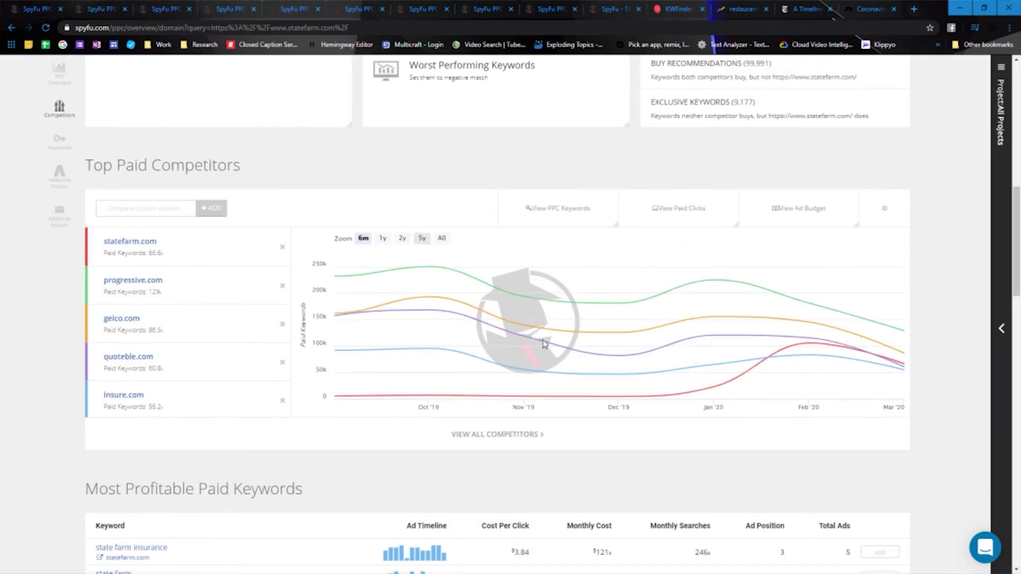
# Review statefarm.com's PPC overview around the Top Paid Competitors chart and the AdWords recommendations.
pyautogui.scroll(10, 604, 438)
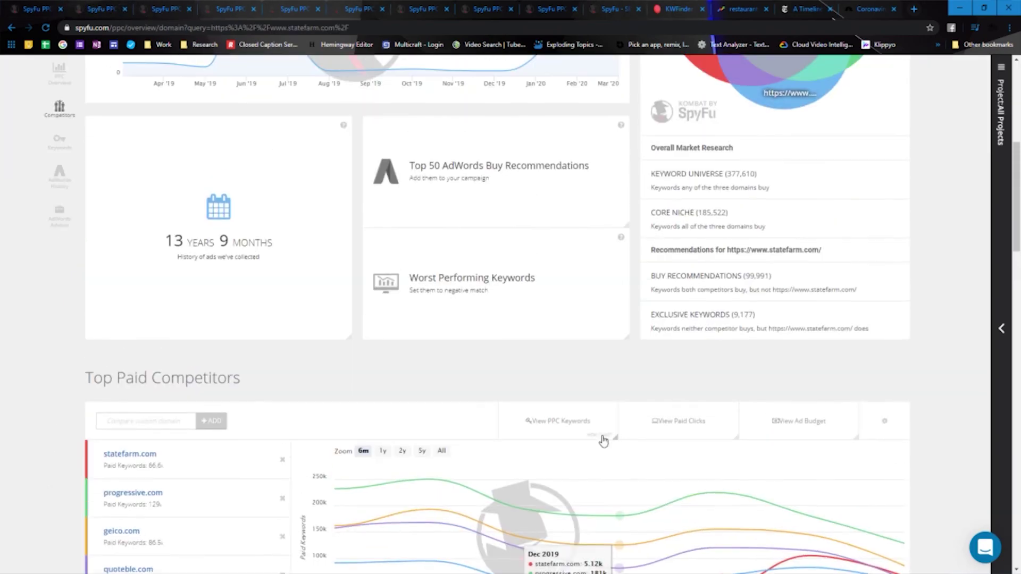